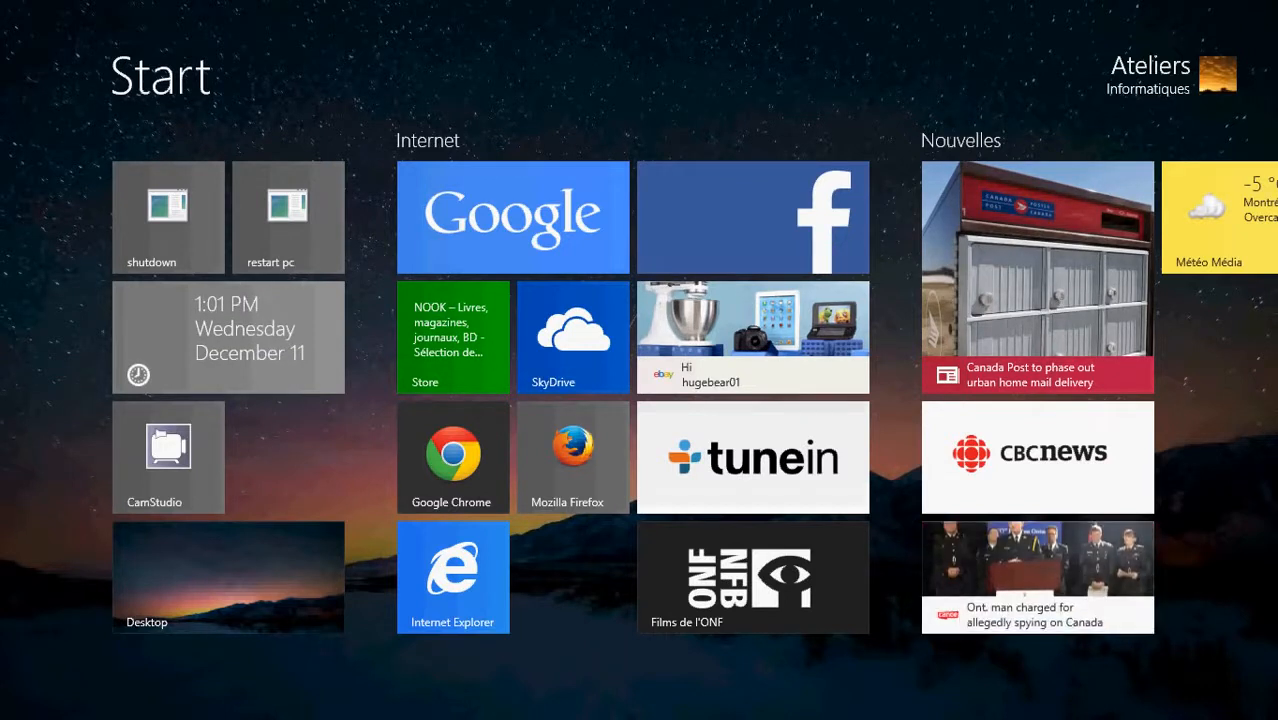
Step: Search the computer's settings for "sharing" and open the Network and Sharing Center
mouse_move(1275, 3)
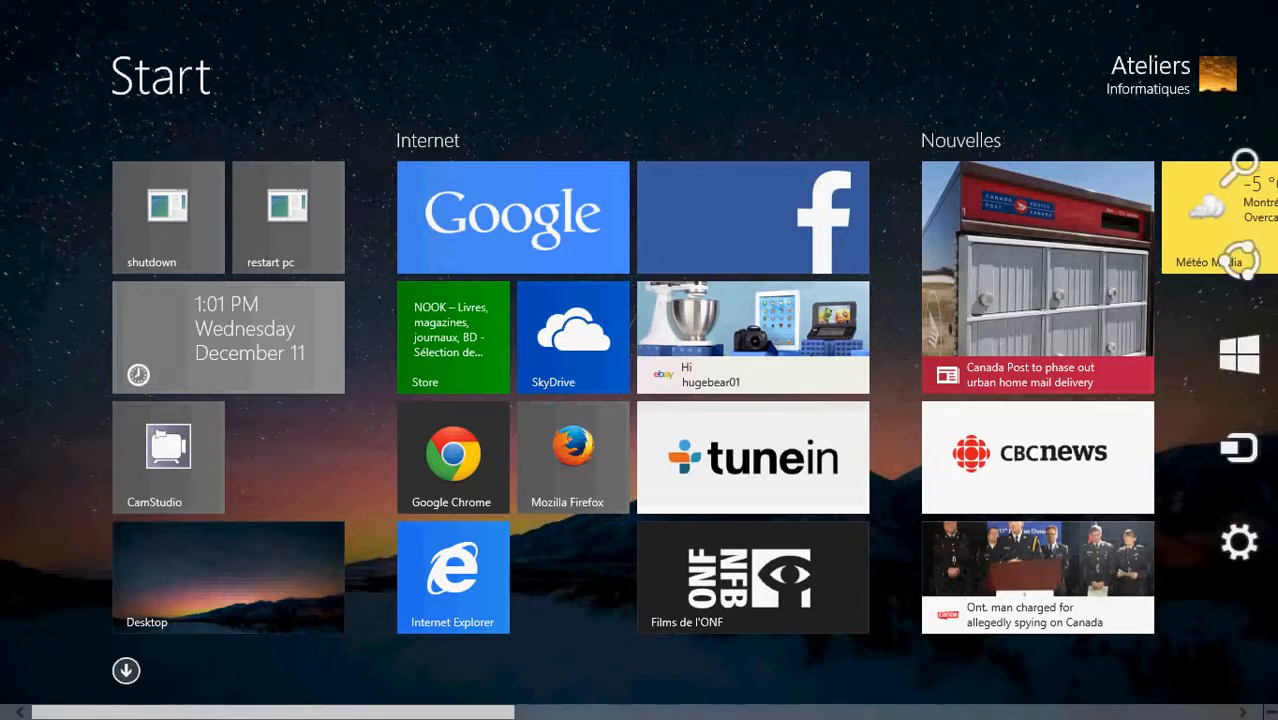
click(1246, 177)
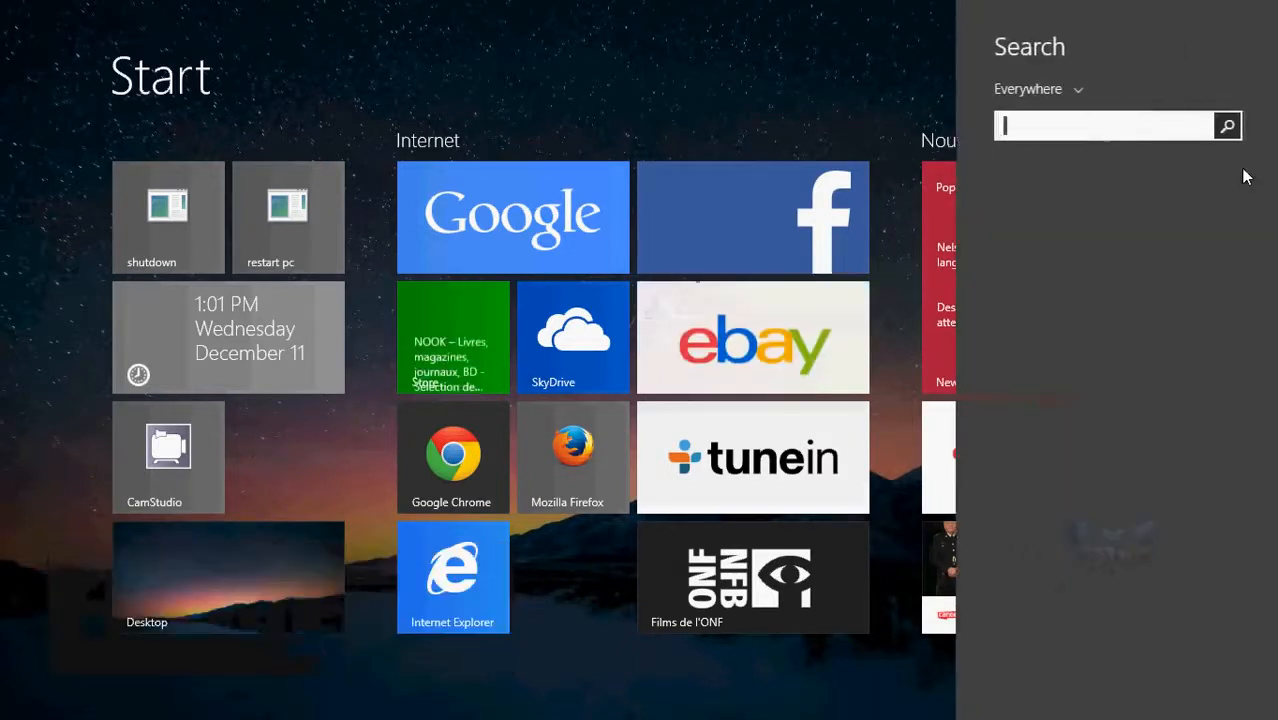
text(sharing)
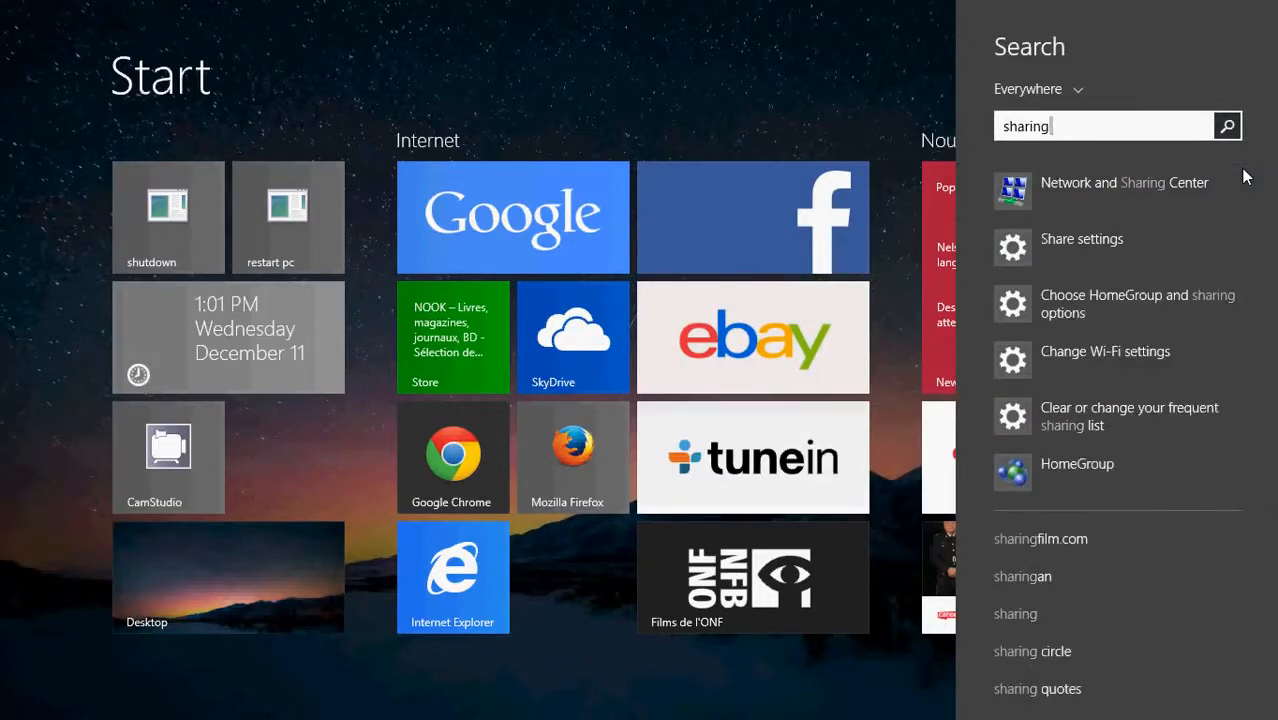
click(1075, 93)
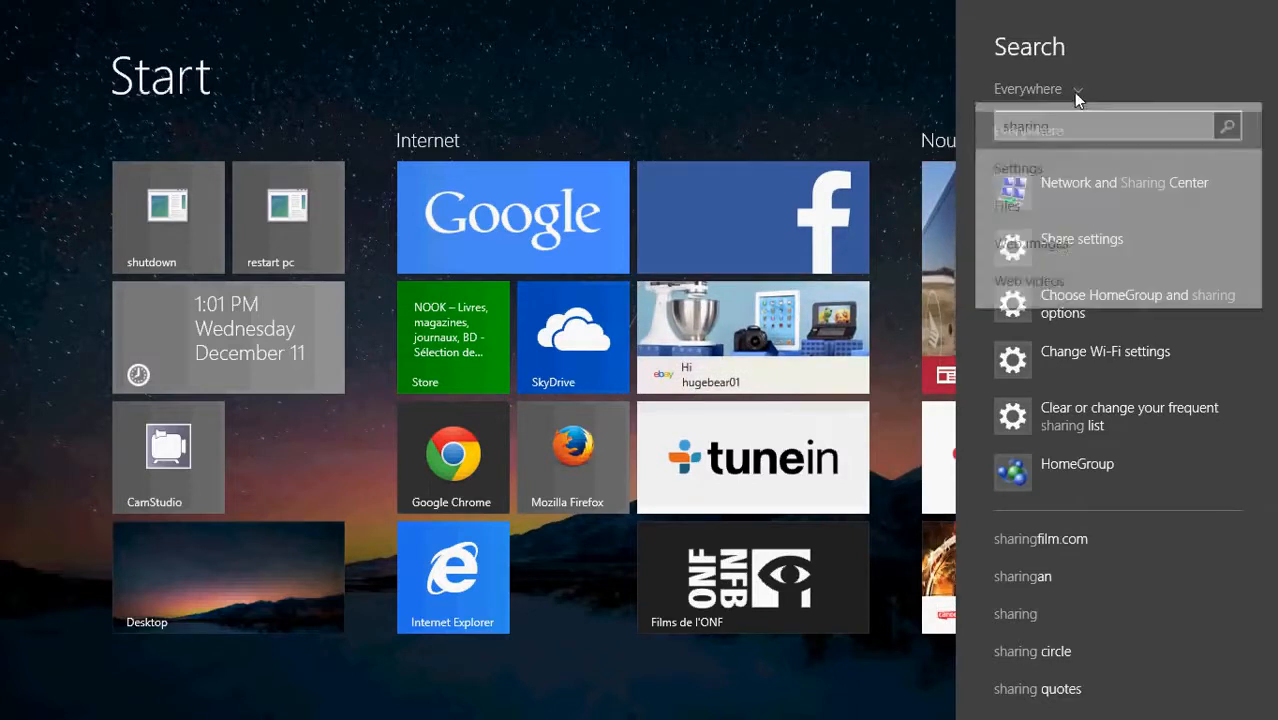
click(1072, 190)
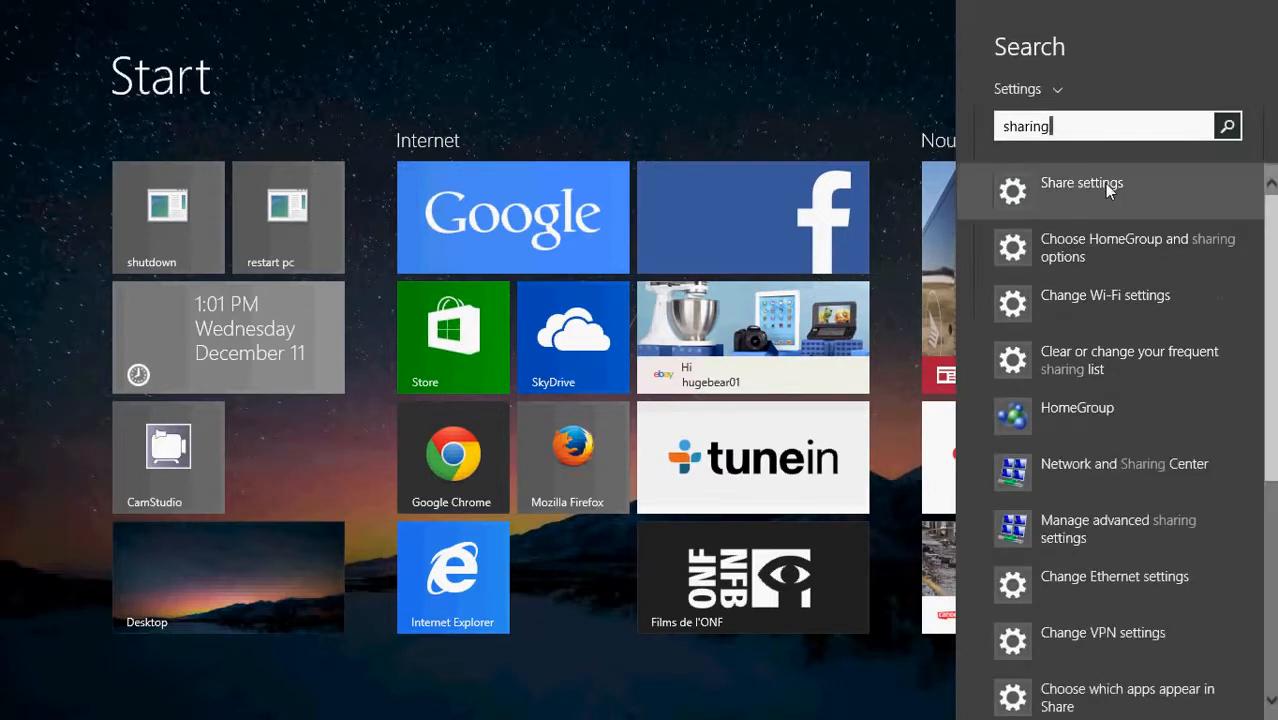
click(1166, 473)
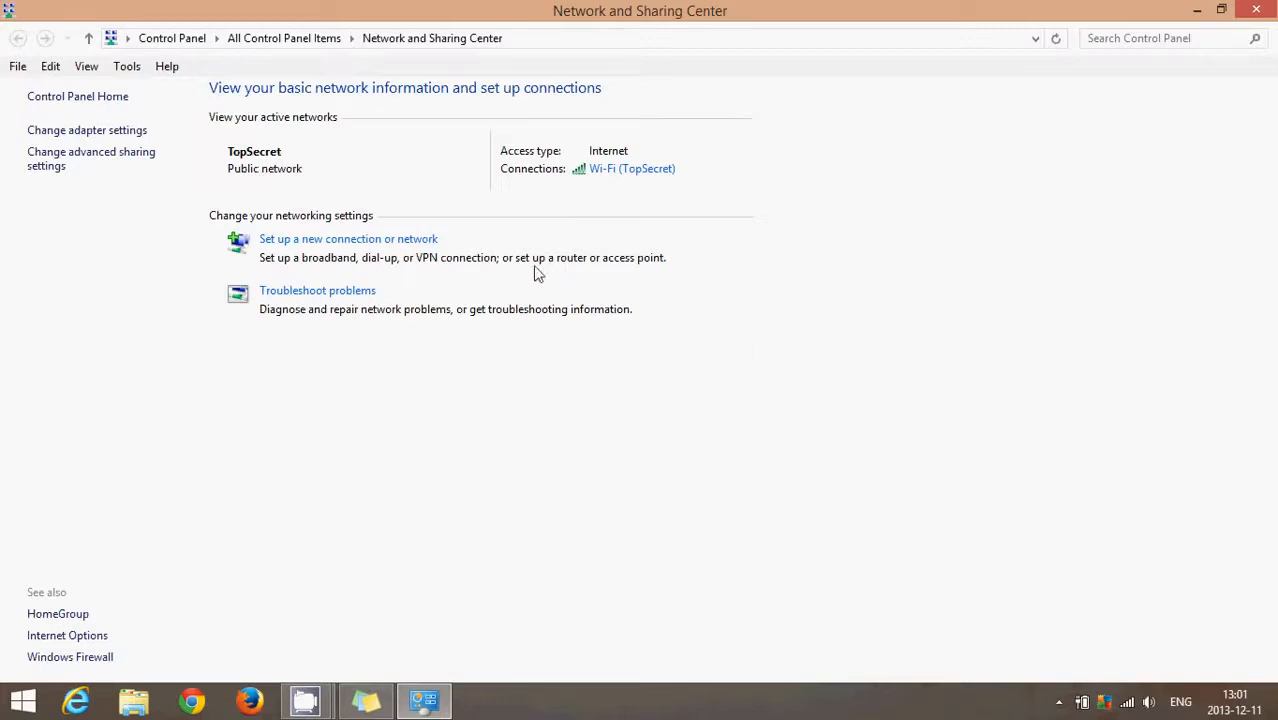
Step: Open the advanced sharing settings, review the options for All Networks, and close the window
click(98, 163)
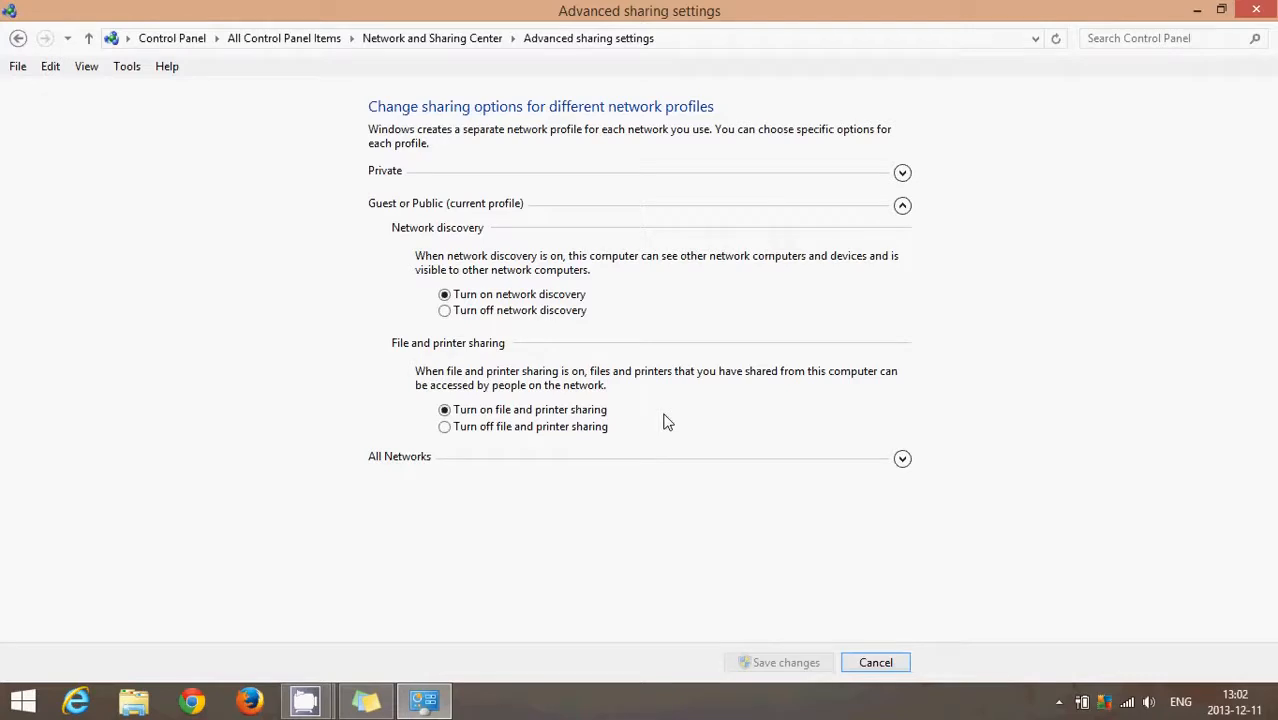
click(902, 462)
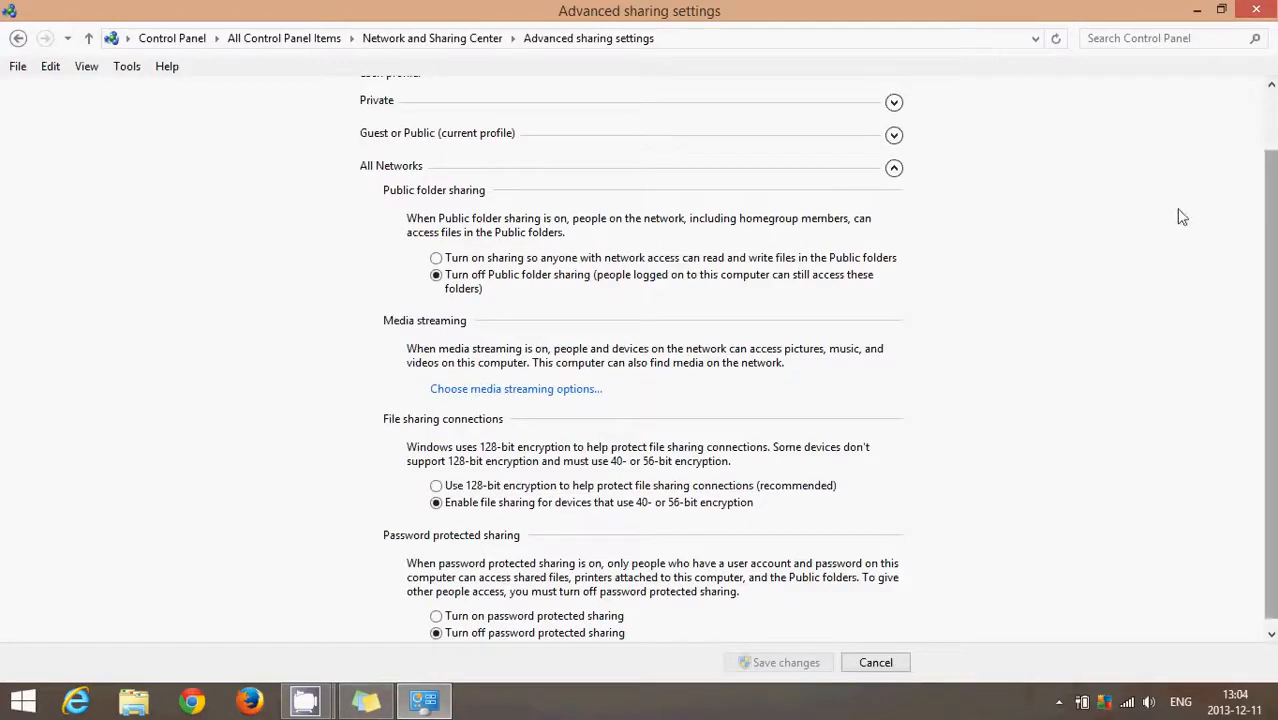
click(1273, 127)
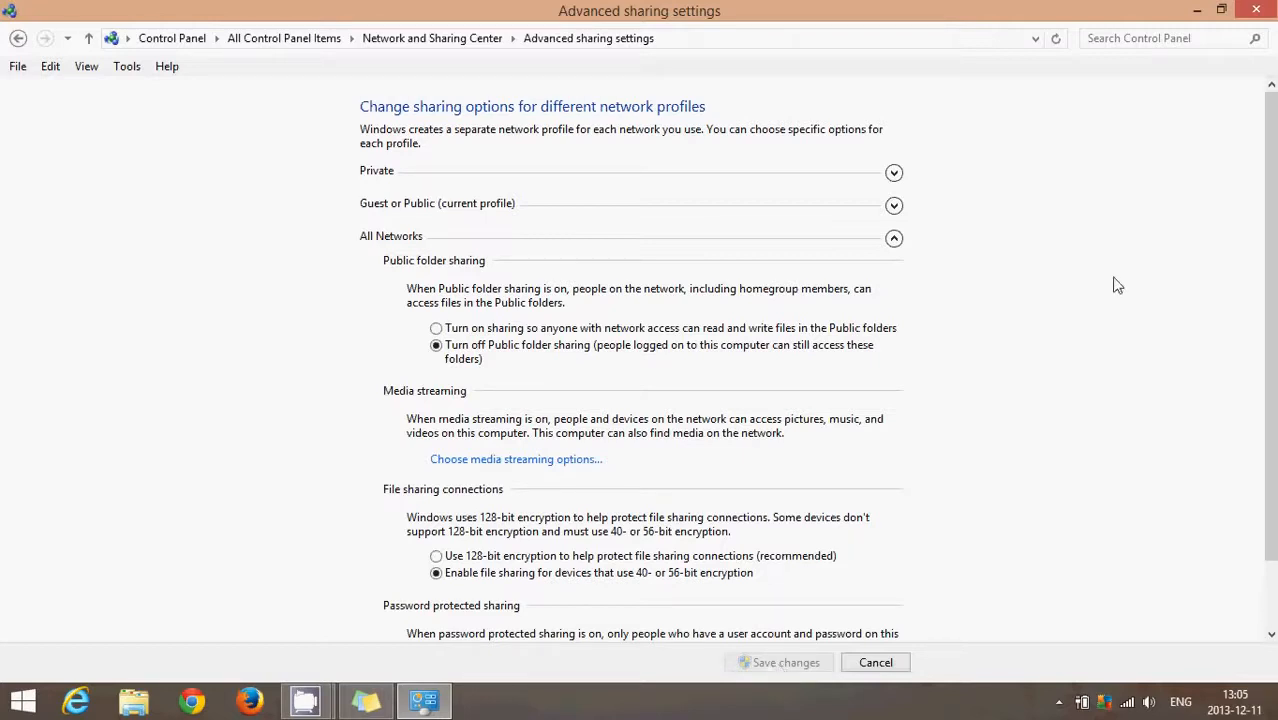
click(1259, 11)
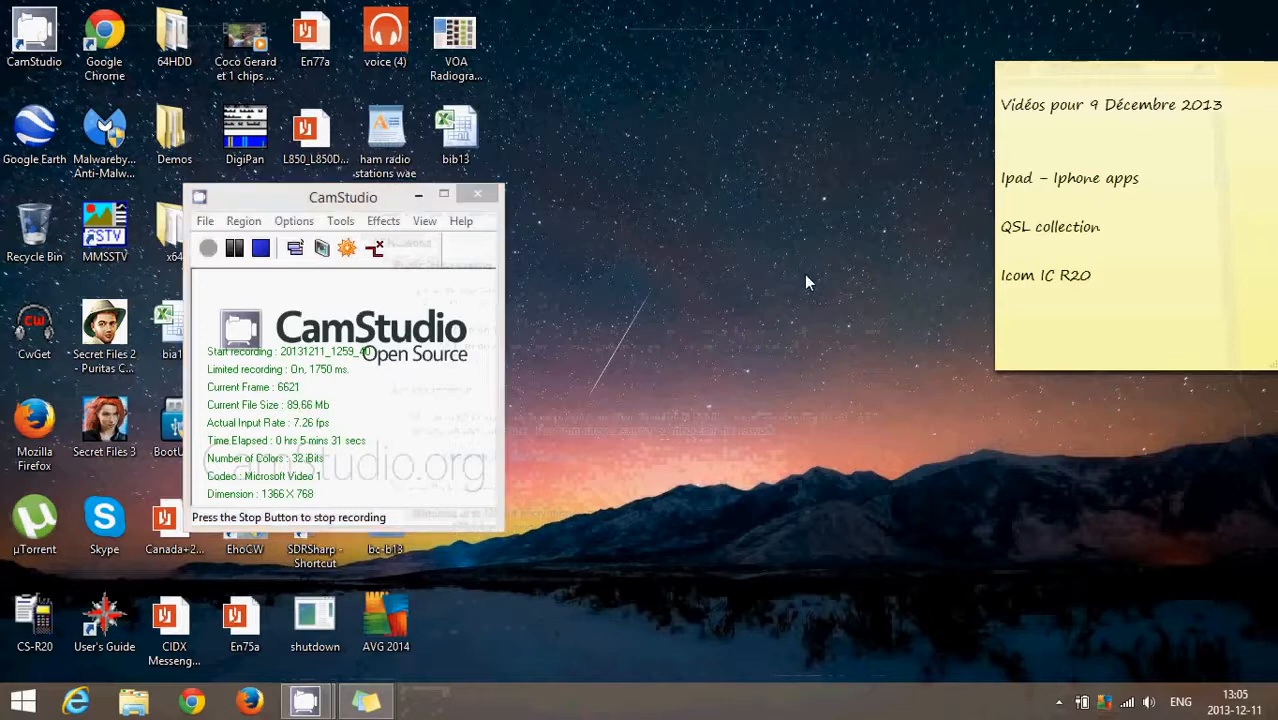
Step: Return to the Start screen and look through the tile groups for File Explorer
key(super)
scroll(804, 274, down, 5)
scroll(804, 274, down, 3)
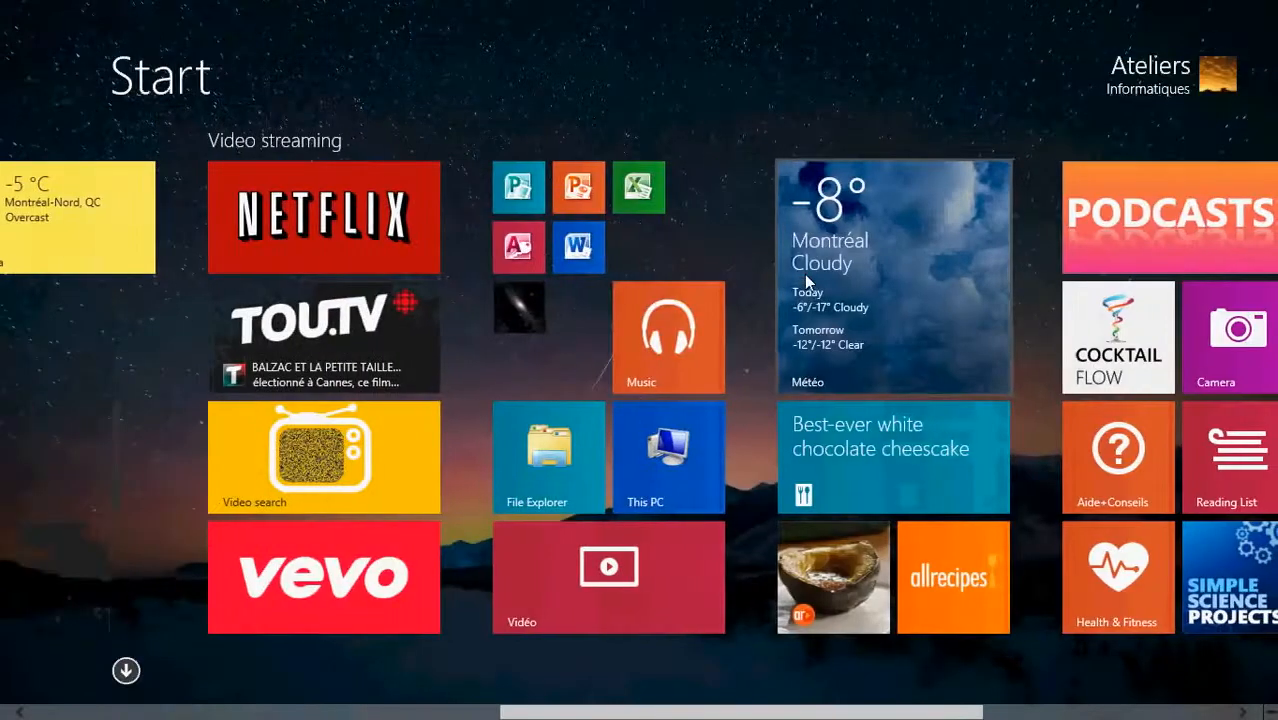
scroll(806, 276, down, 4)
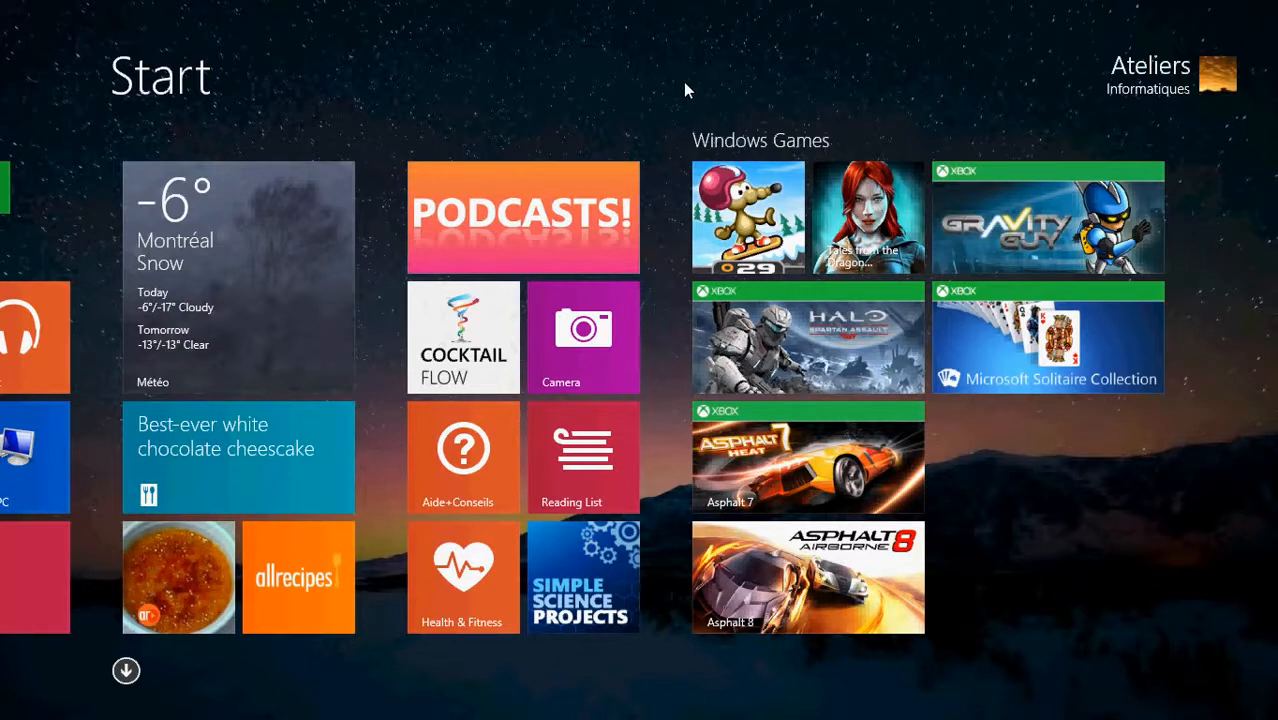
scroll(683, 82, up, 5)
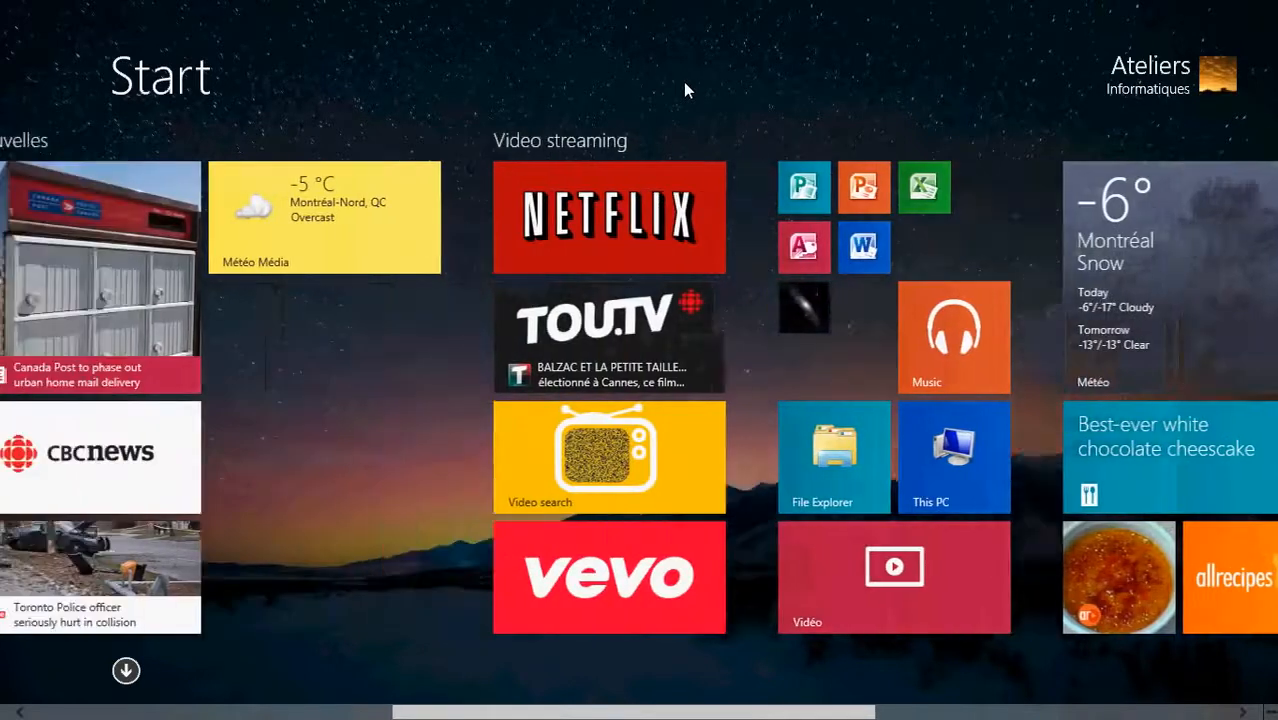
scroll(683, 88, up, 6)
scroll(683, 88, down, 1)
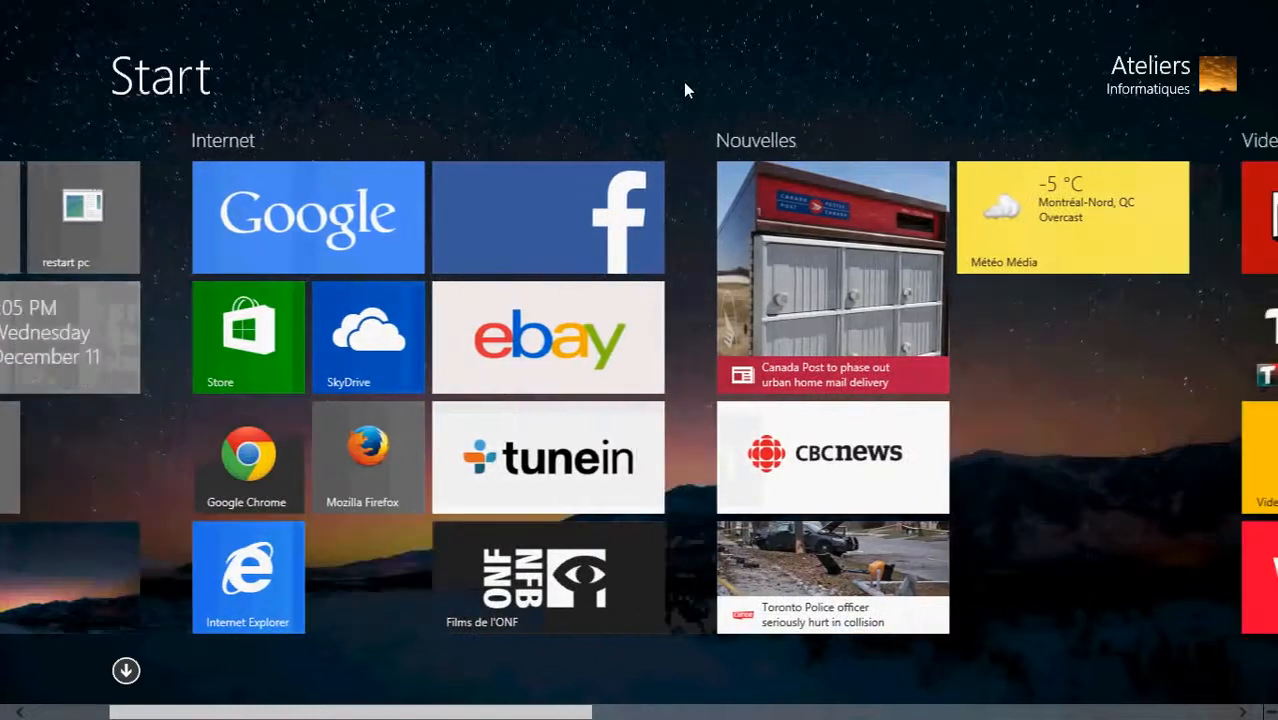
scroll(685, 90, down, 5)
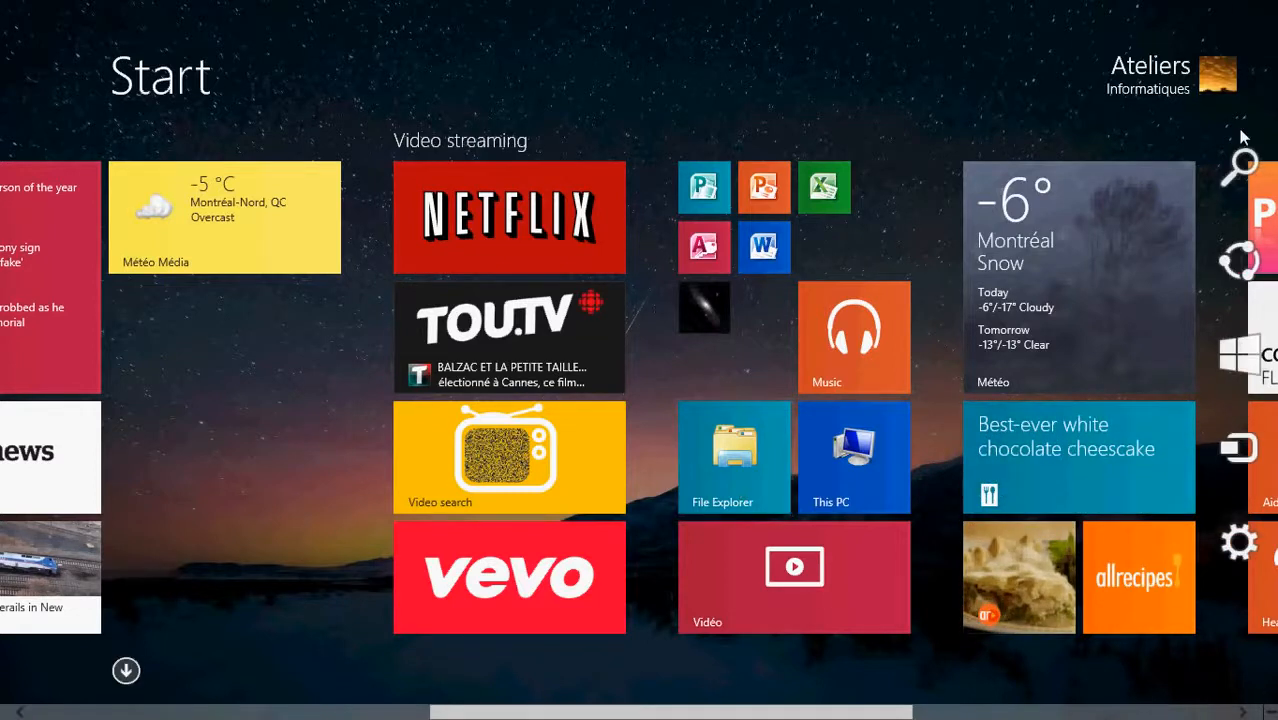
Step: Search everywhere for "file explo", open File Explorer, and display the computers on the Network
click(1240, 172)
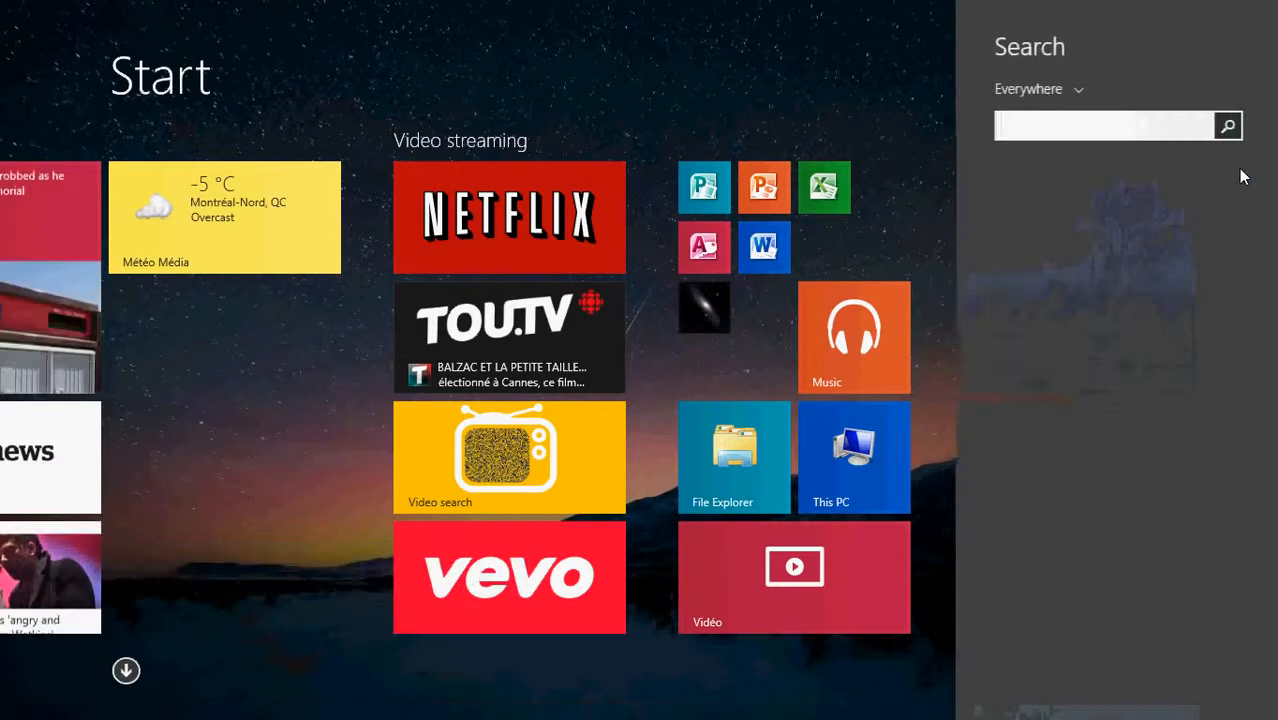
text(file explorer)
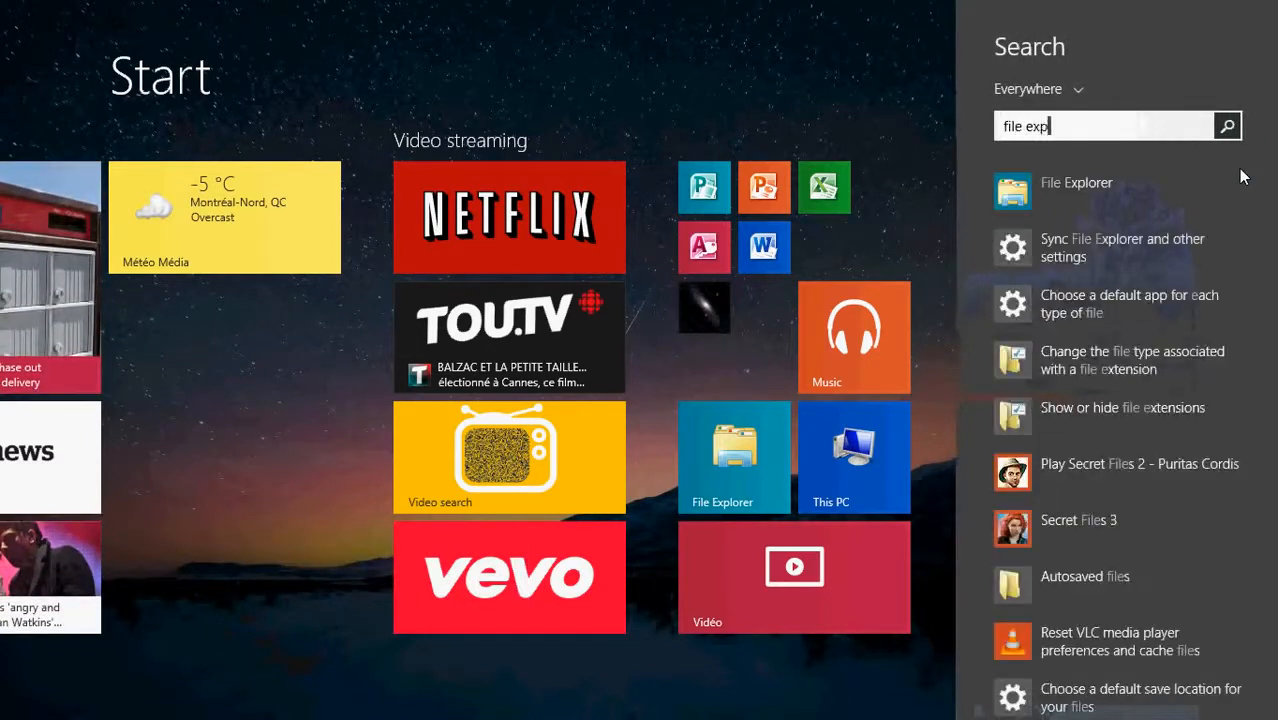
click(1093, 185)
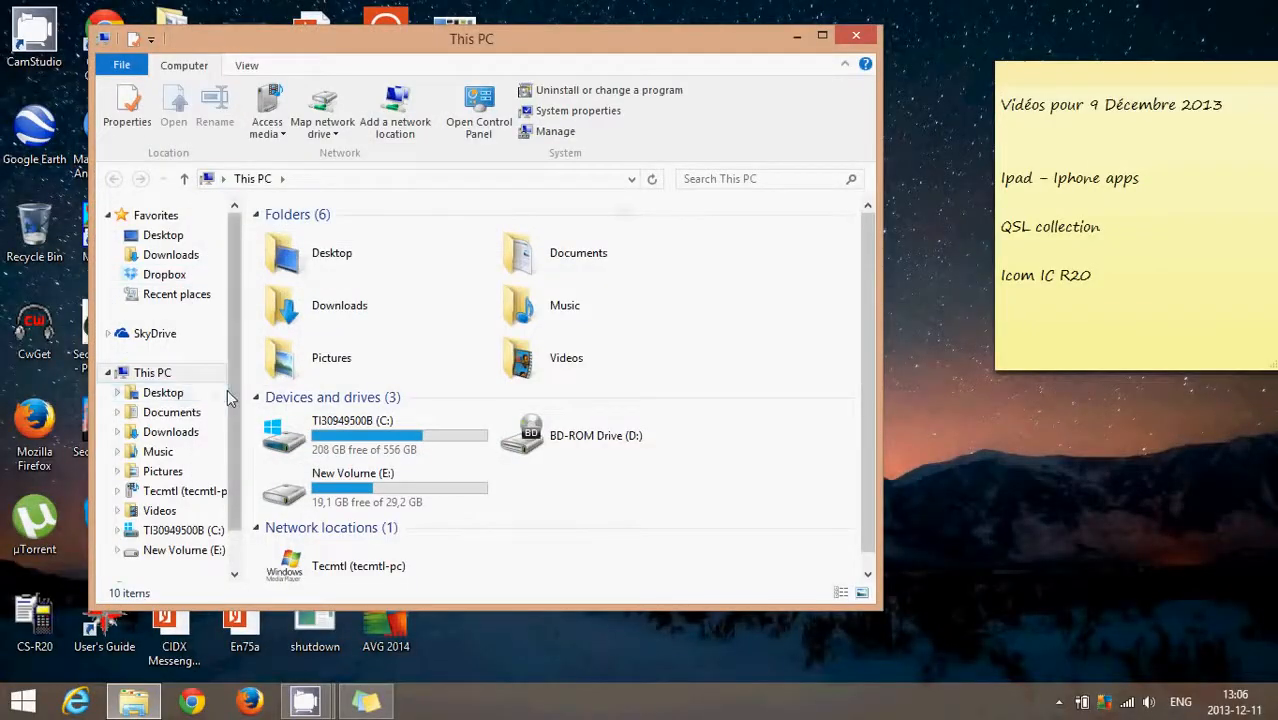
drag(231, 313, 228, 385)
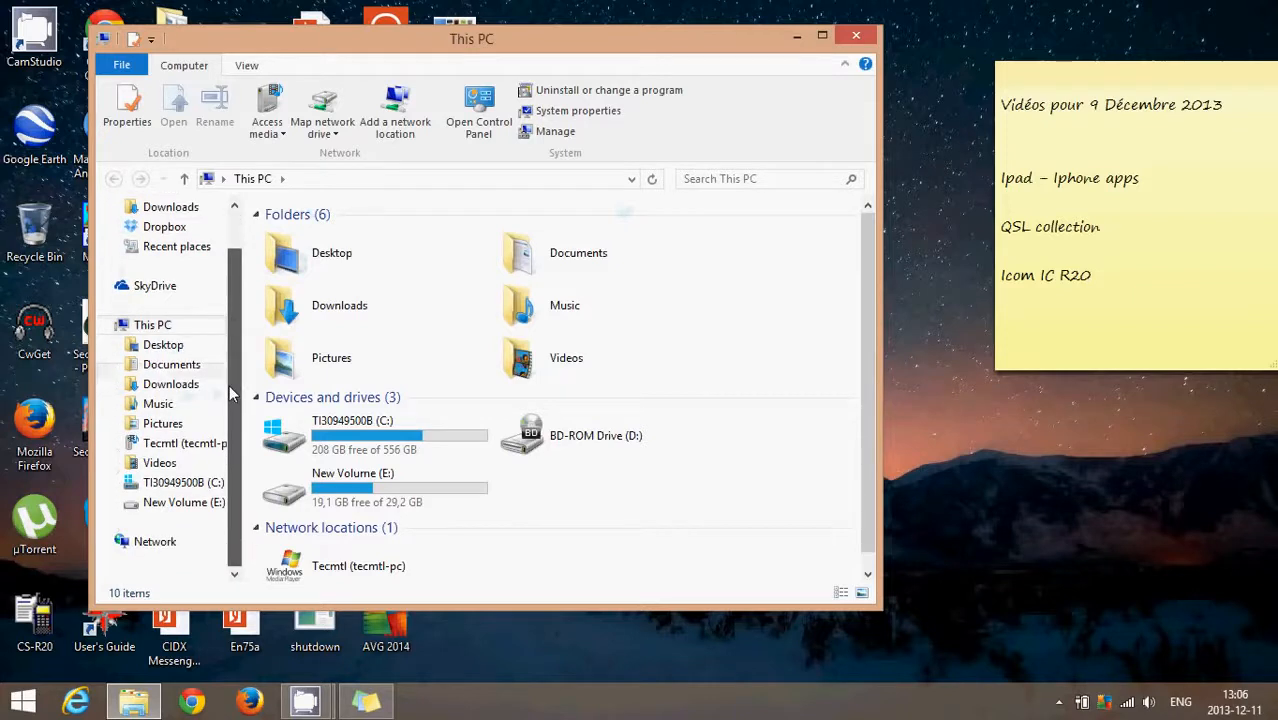
click(155, 545)
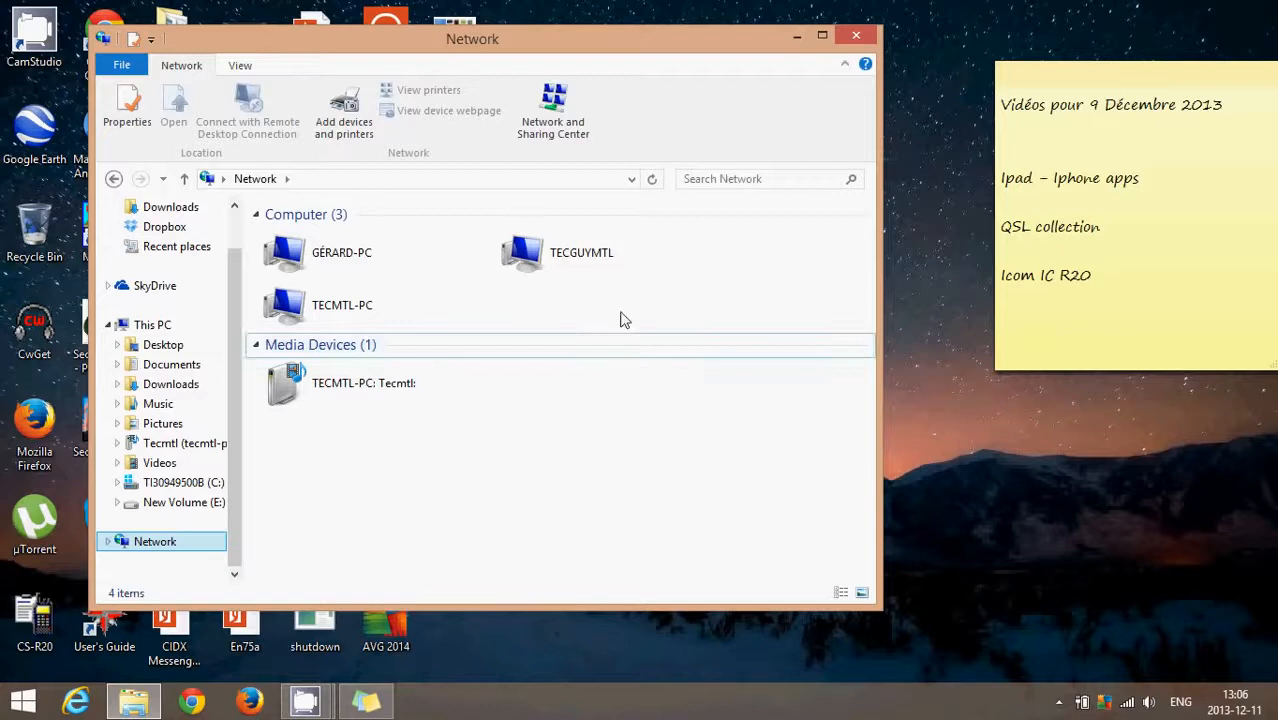
Step: Try to open the first computer in the Network list and cancel its credentials request
click(602, 265)
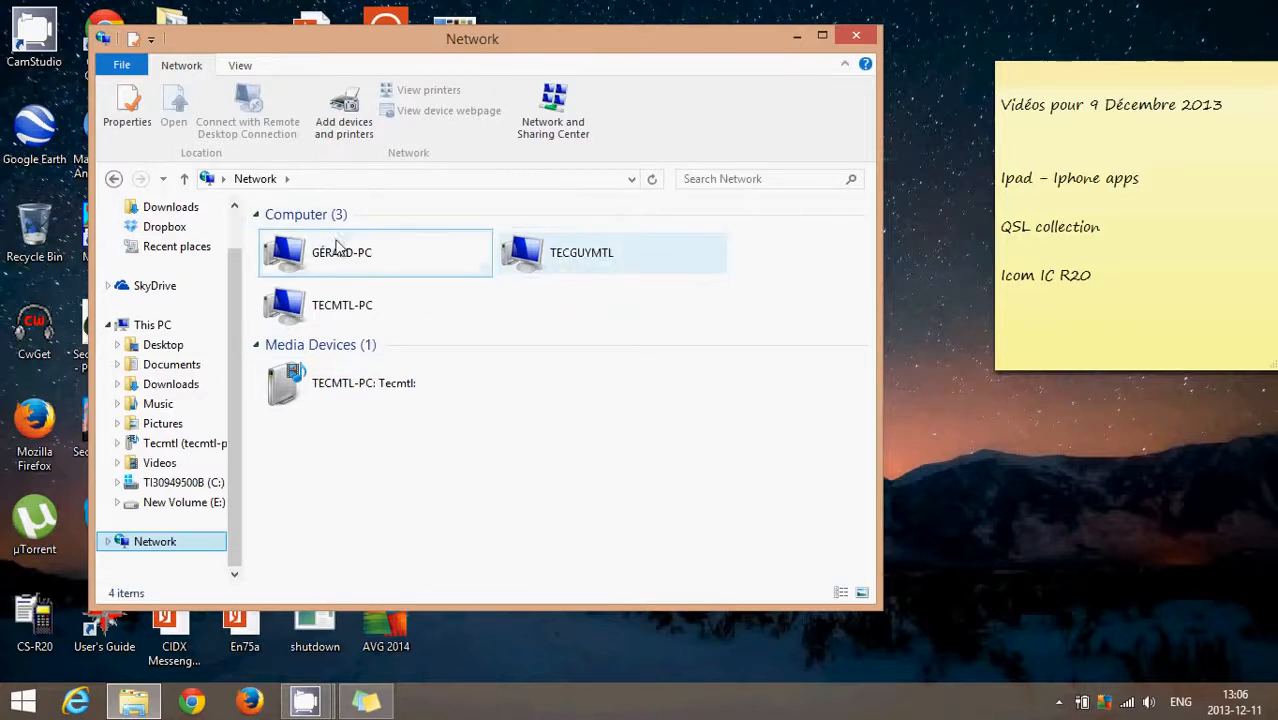
click(355, 265)
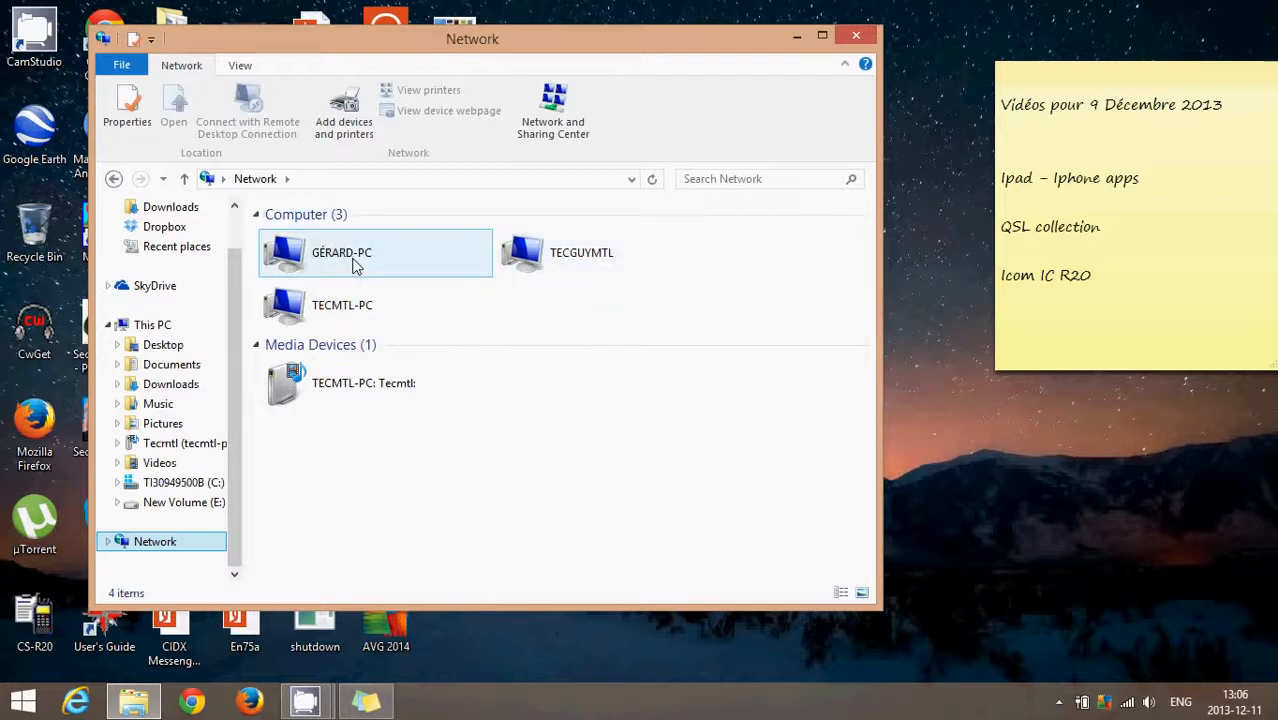
double_click(355, 262)
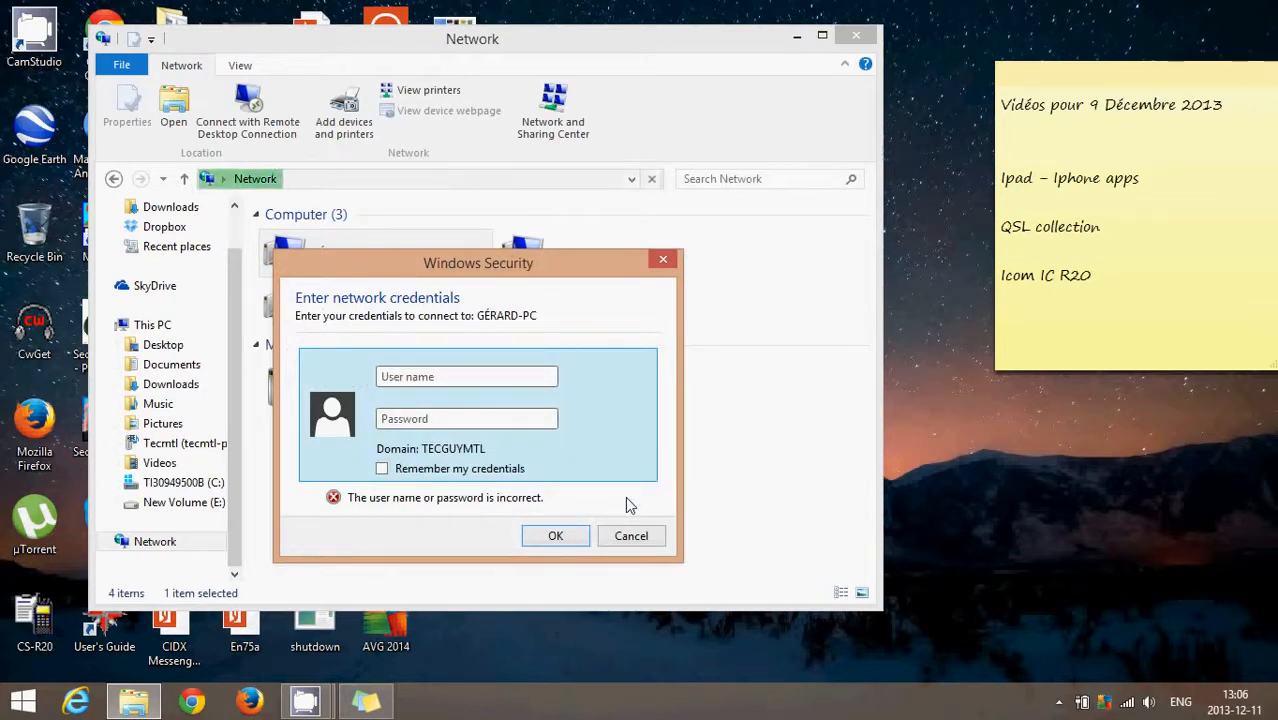
click(655, 548)
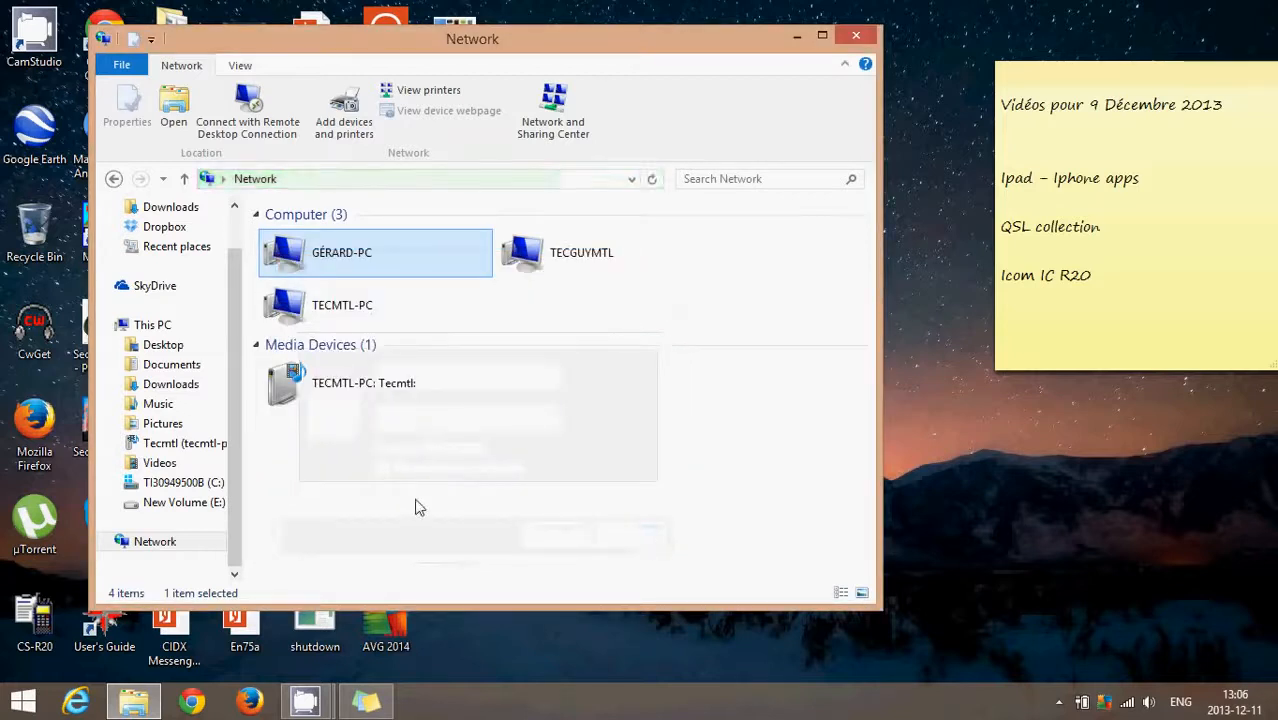
Step: Open the network computer TECMTL-PC and browse to the shared Desktop folder under Users > Tecmtl
click(372, 314)
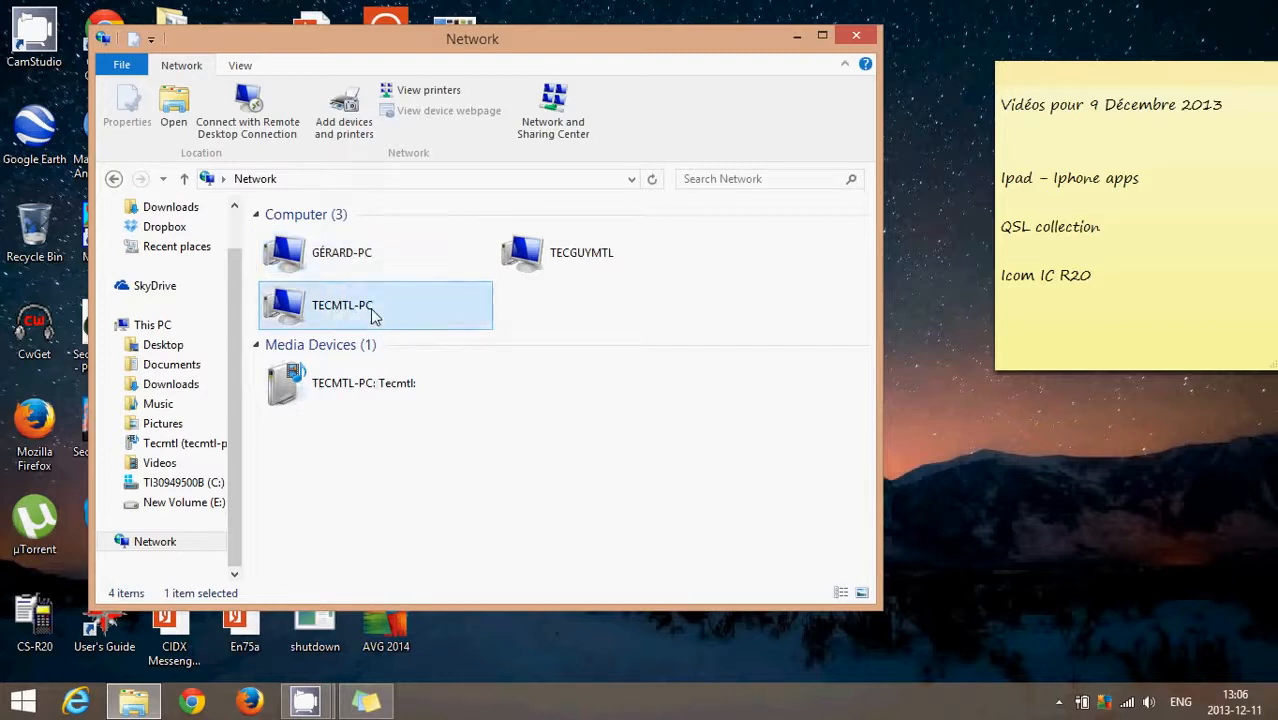
double_click(372, 314)
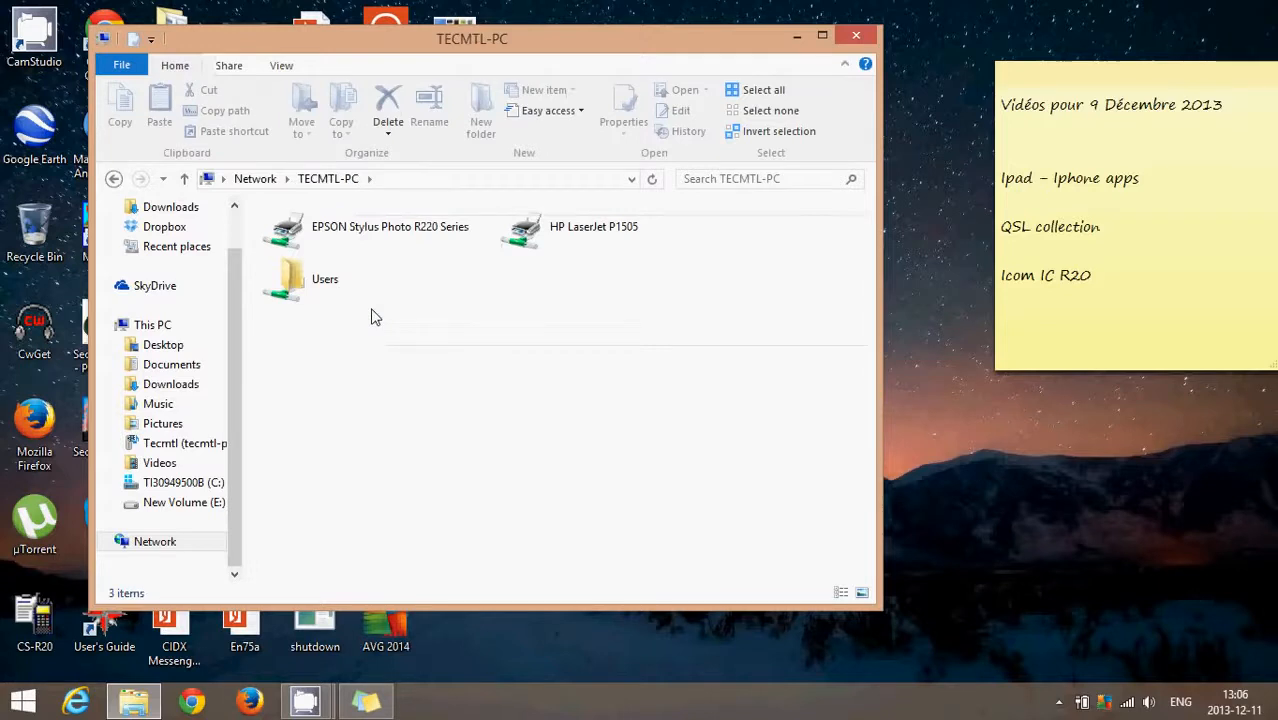
double_click(326, 286)
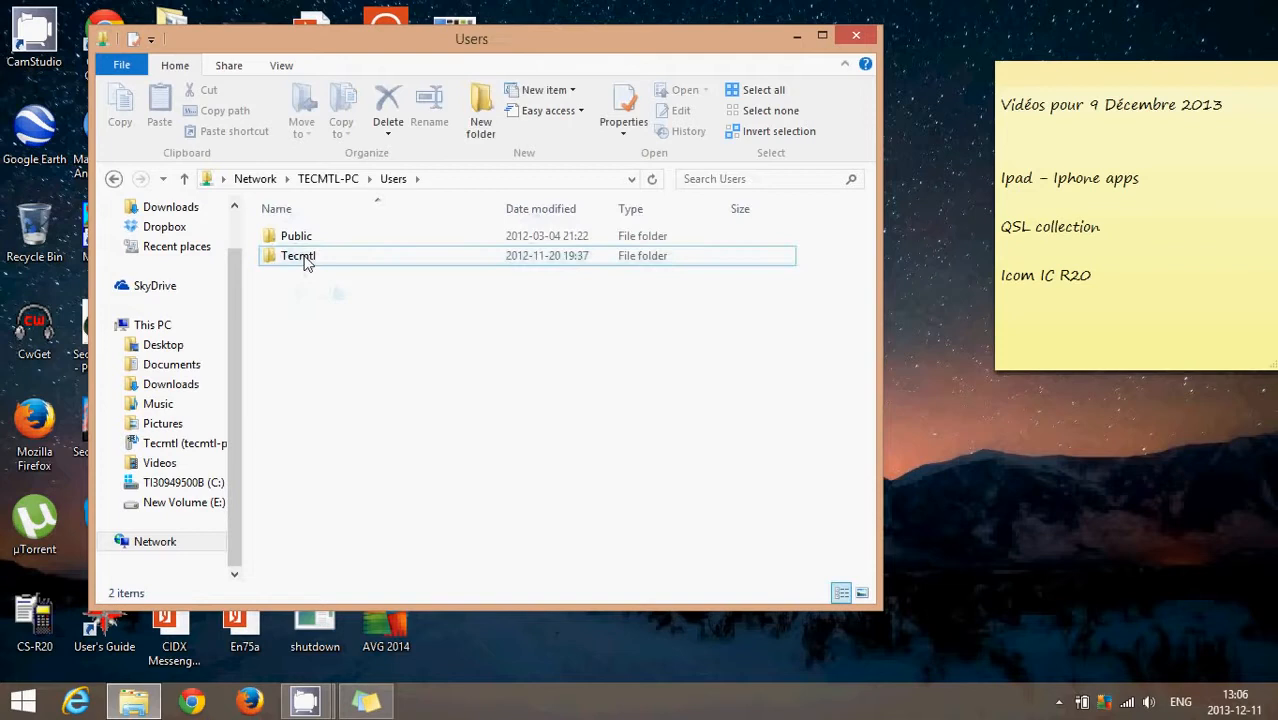
double_click(307, 263)
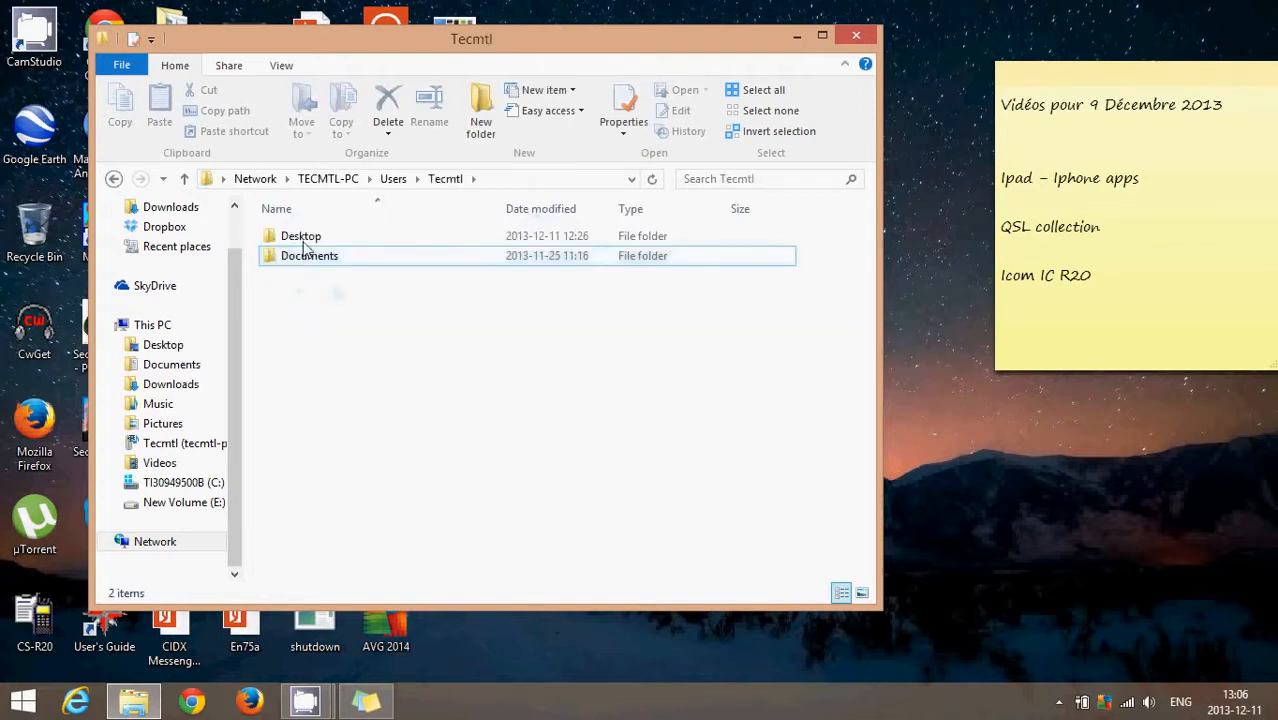
double_click(305, 240)
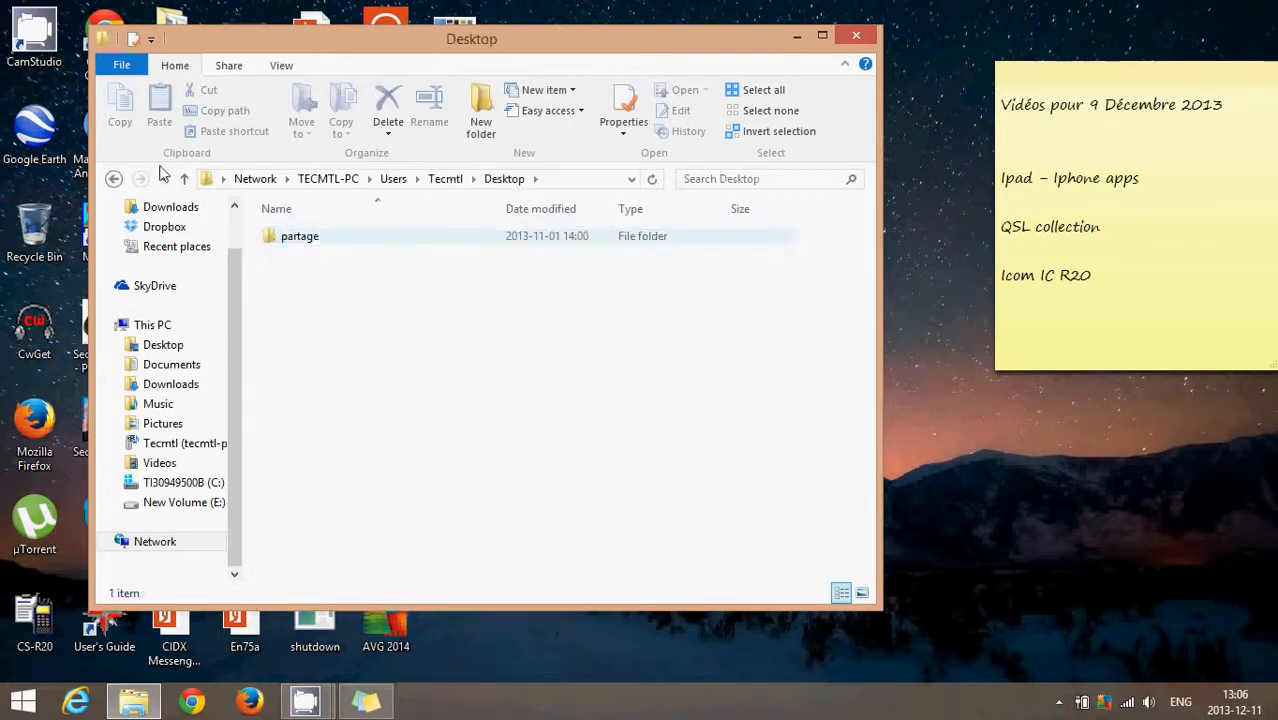
Step: Go back to the Tecmtl folder, examine the files in Documents > Ateliers Informatiques, and return to Documents
click(113, 178)
double_click(331, 258)
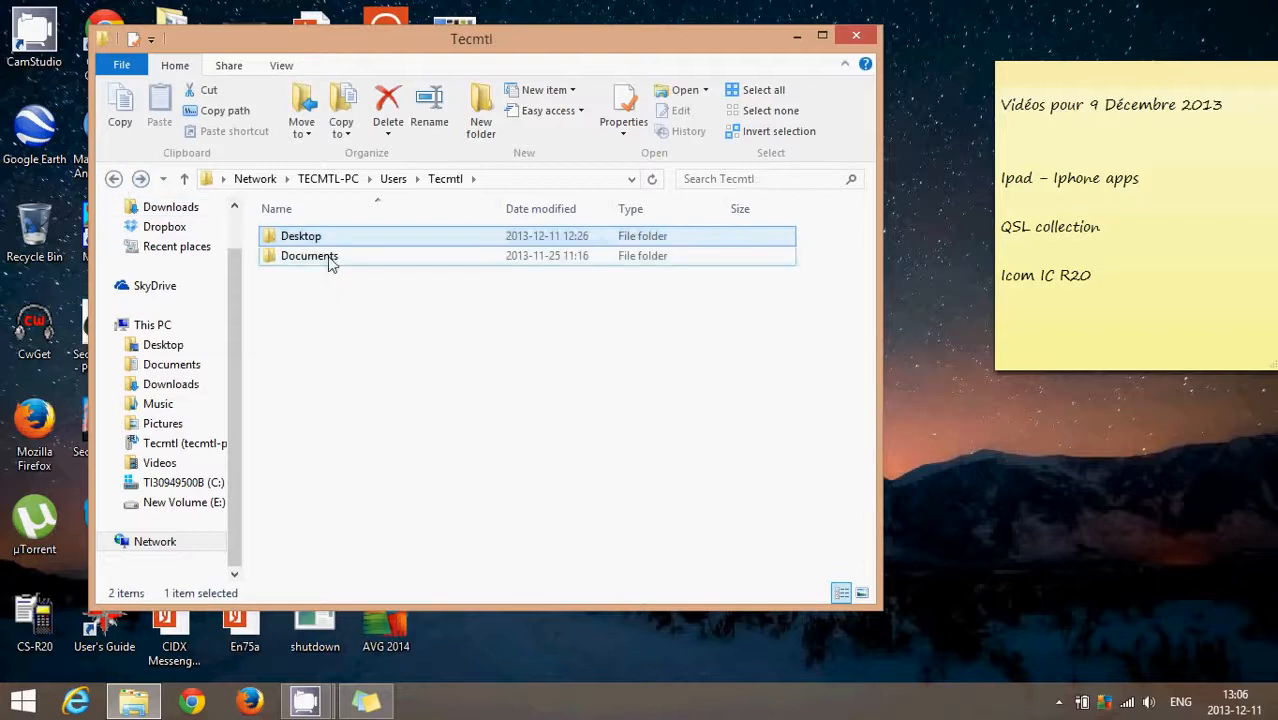
click(331, 258)
double_click(331, 258)
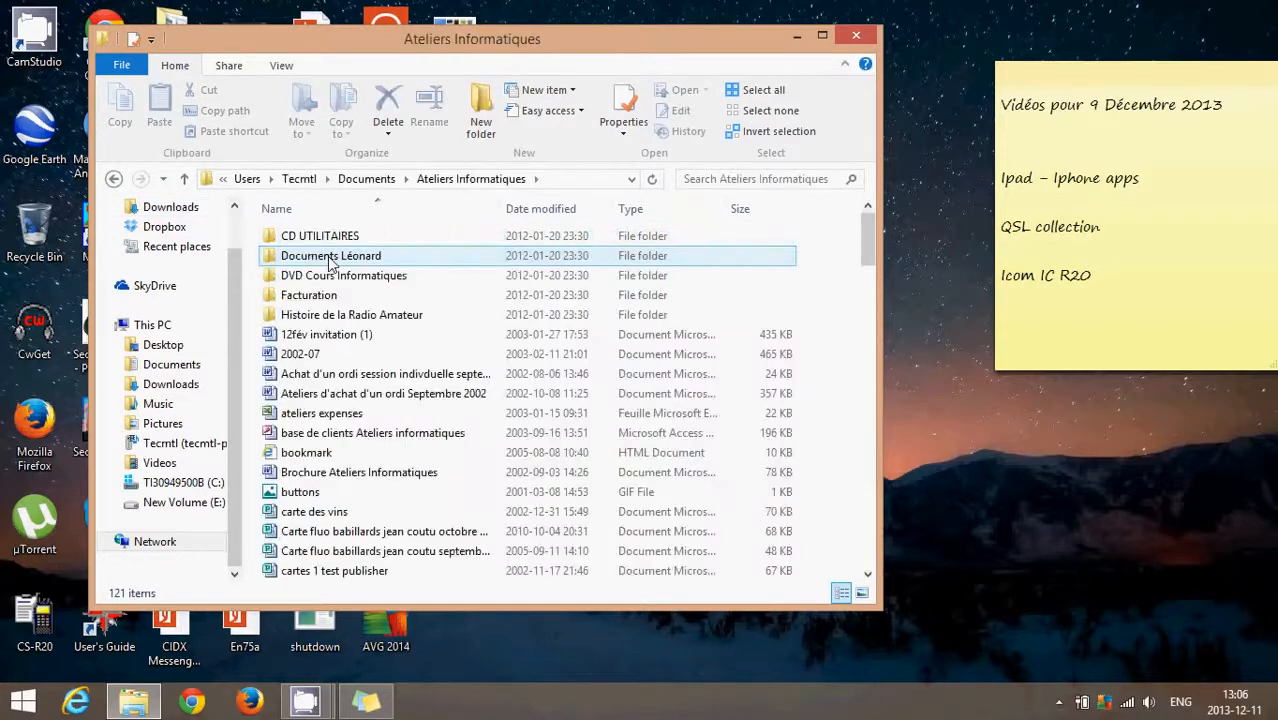
scroll(331, 258, down, 11)
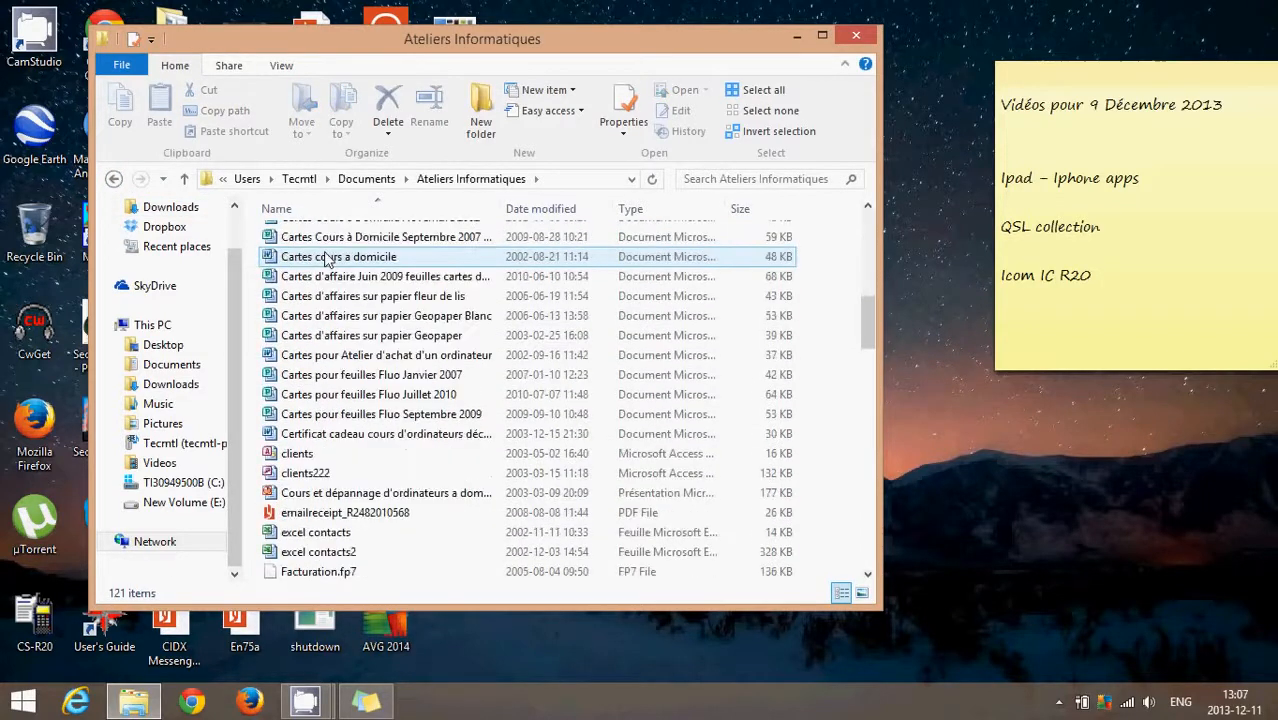
scroll(240, 563, up, 1)
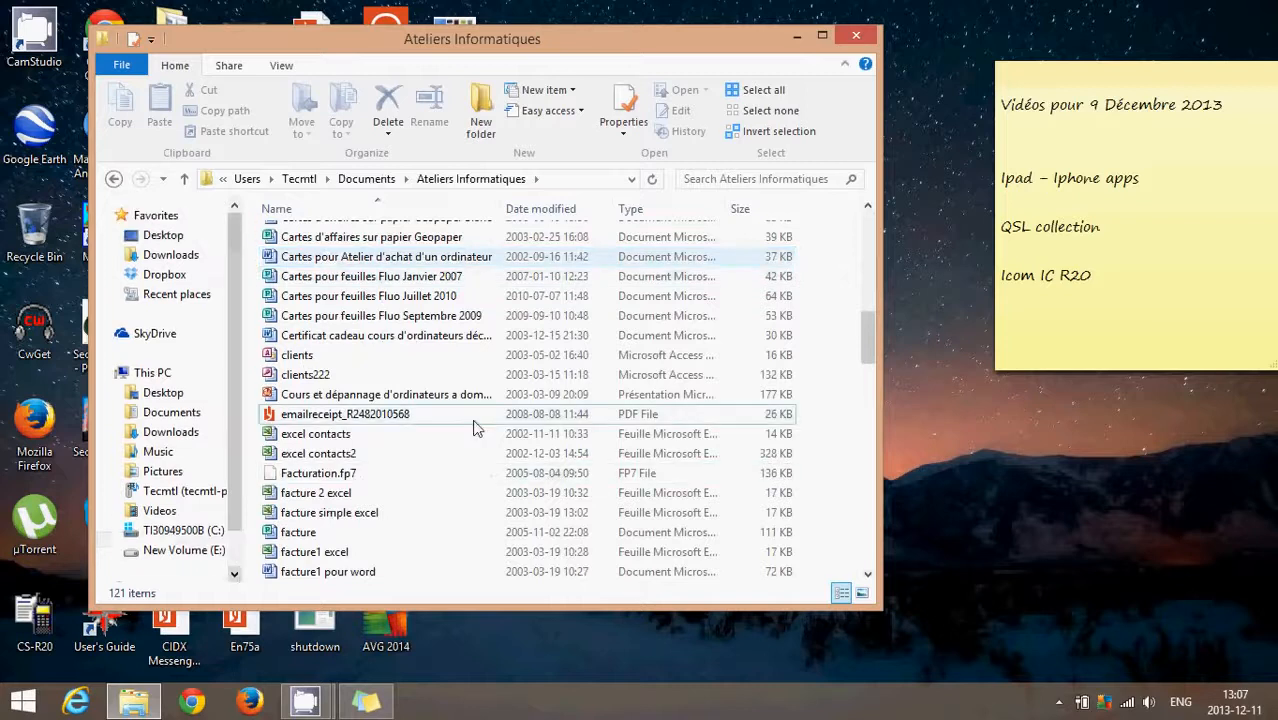
scroll(474, 430, up, 11)
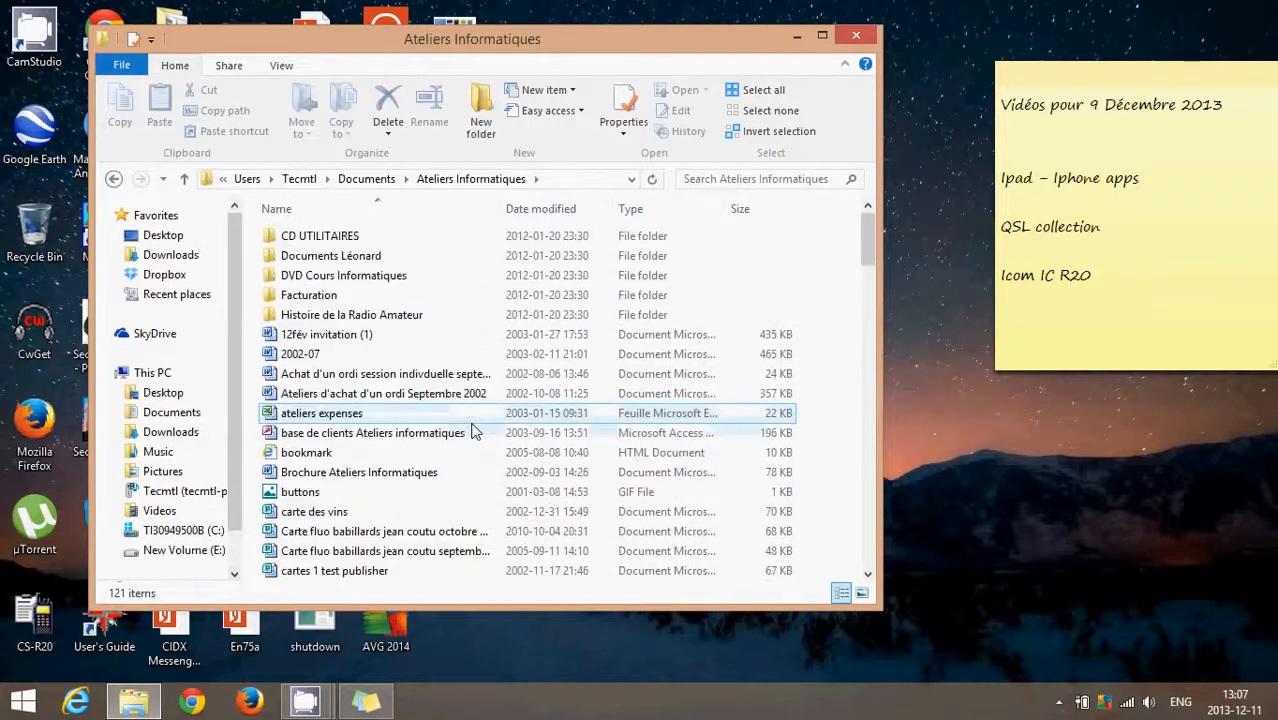
click(115, 178)
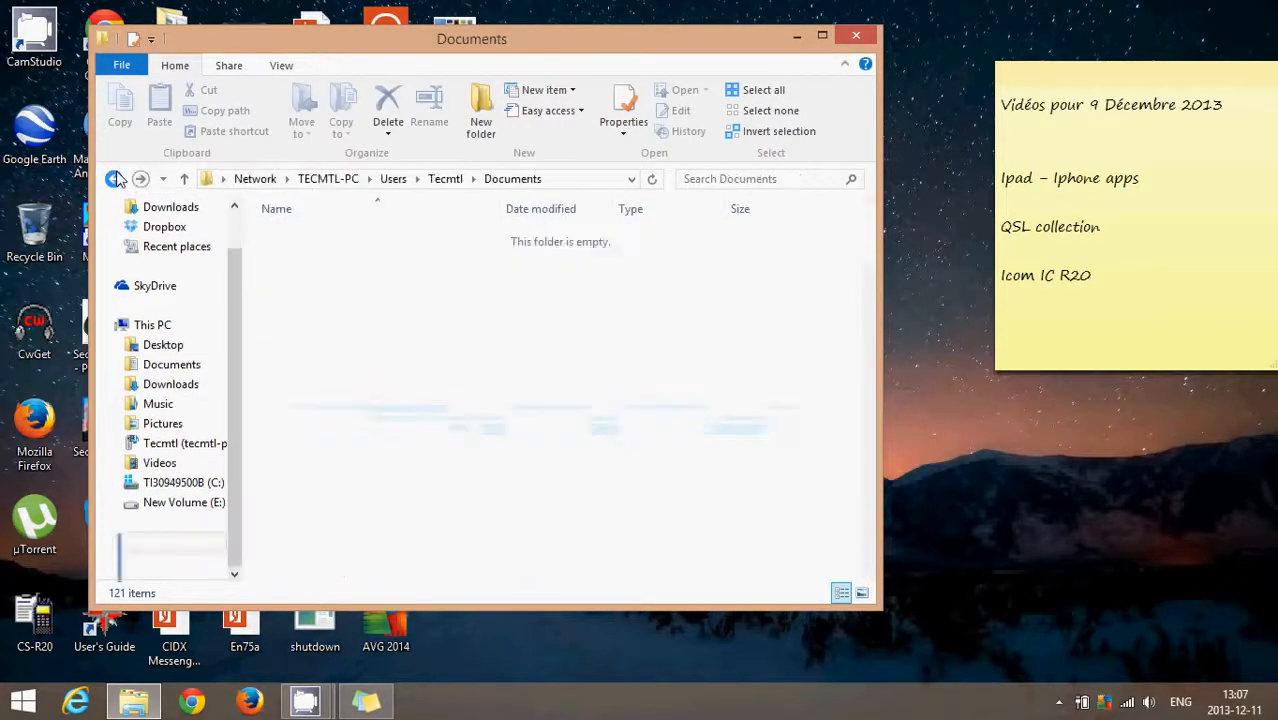
Step: Close the window showing the network computer's Documents folder and return to the desktop
click(483, 397)
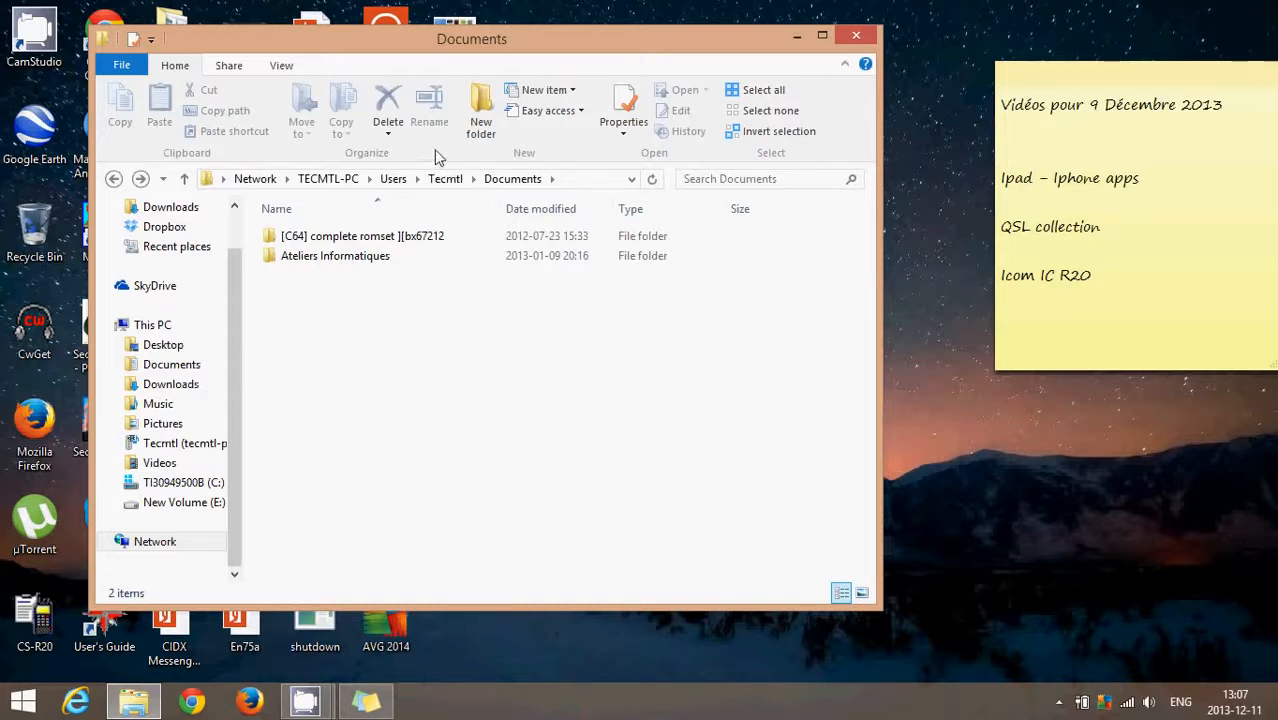
click(857, 37)
key(super+c)
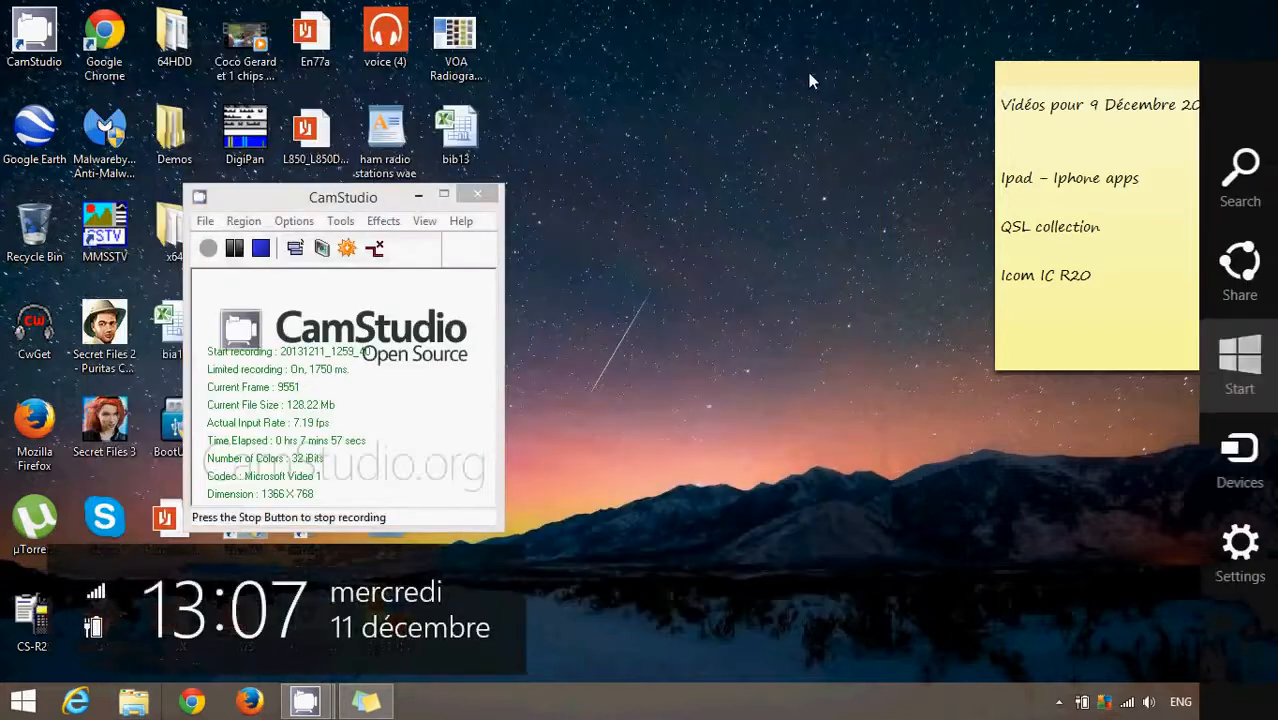
click(817, 343)
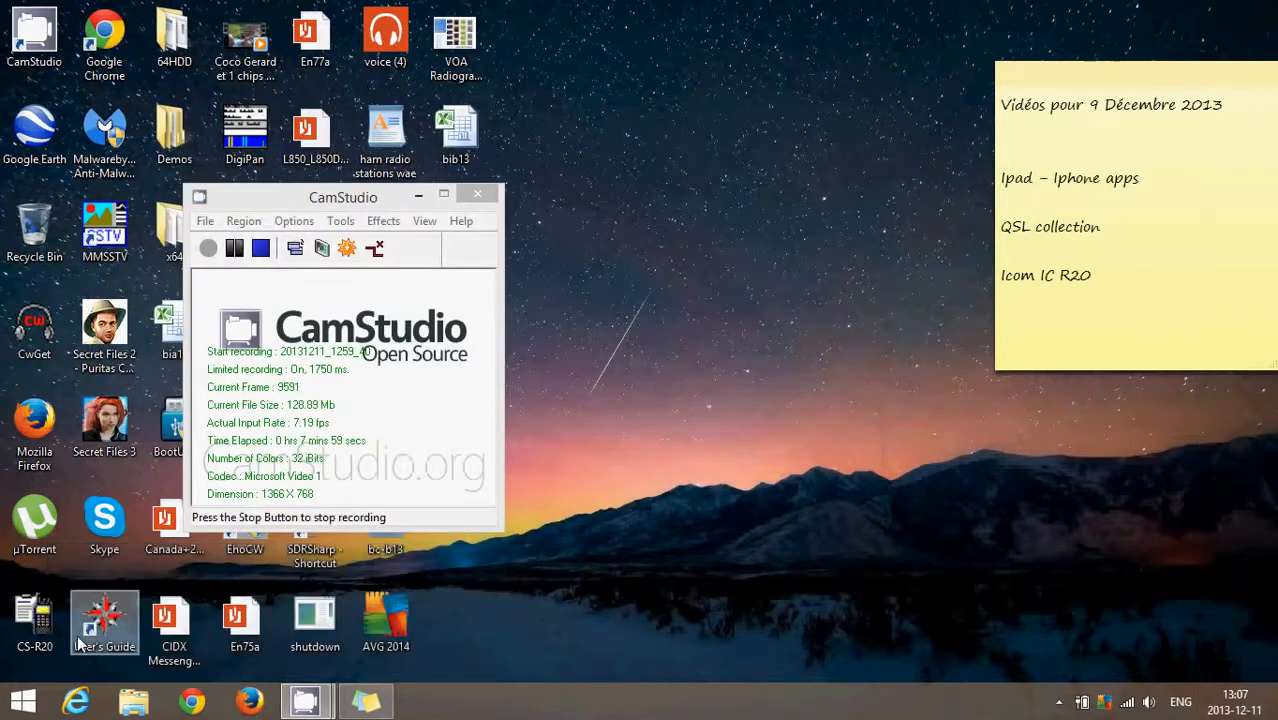
Step: Open a new File Explorer window, go to this PC's Documents folder, and select the "youtube videos accounts" folder
click(133, 705)
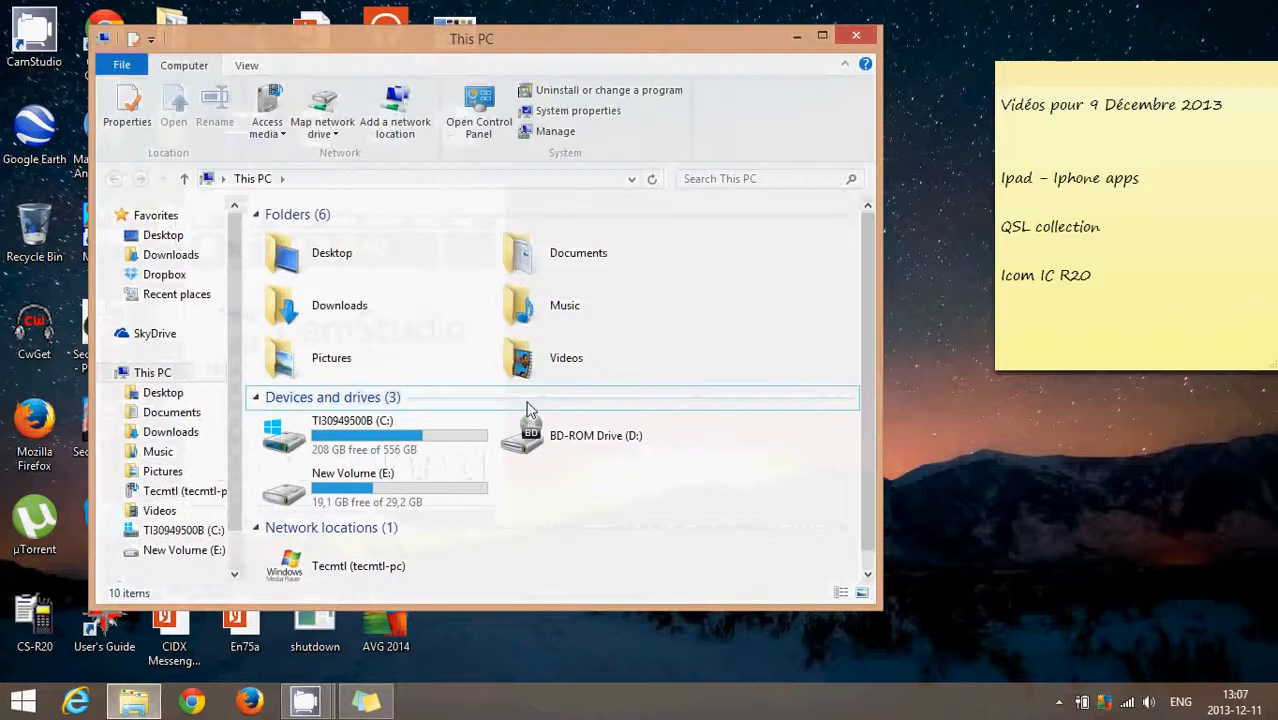
double_click(601, 254)
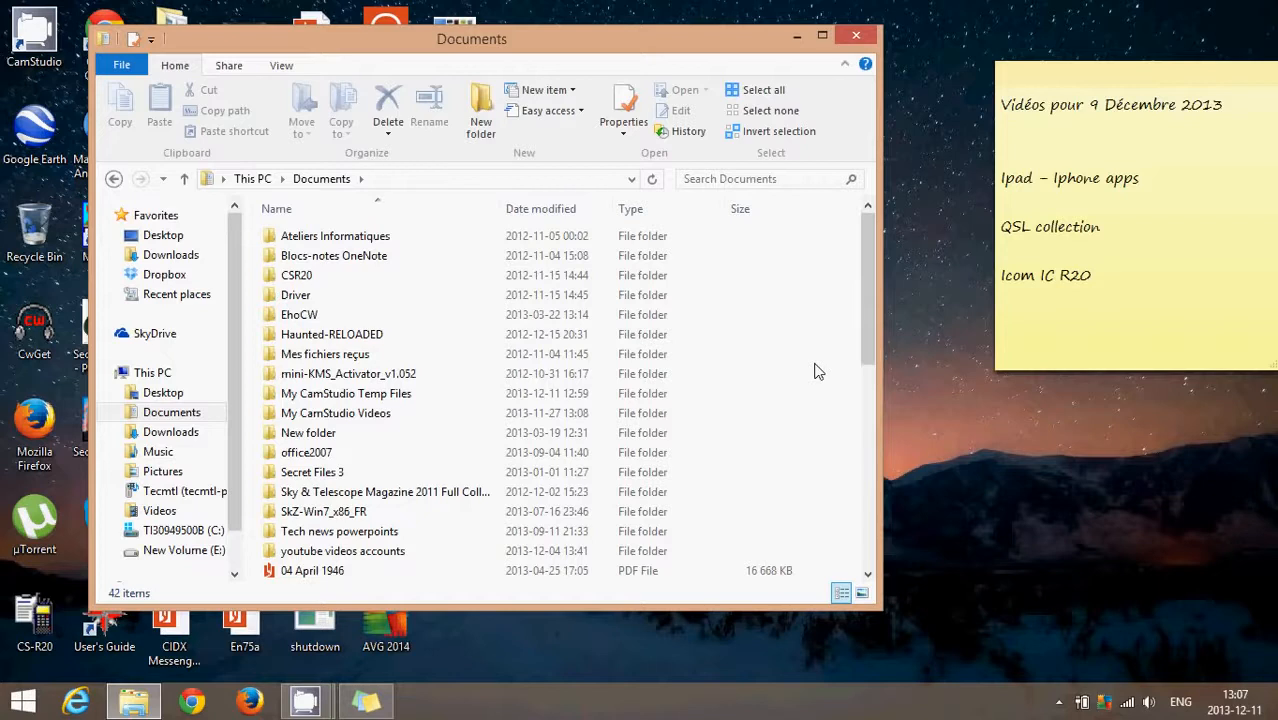
scroll(815, 372, down, 1)
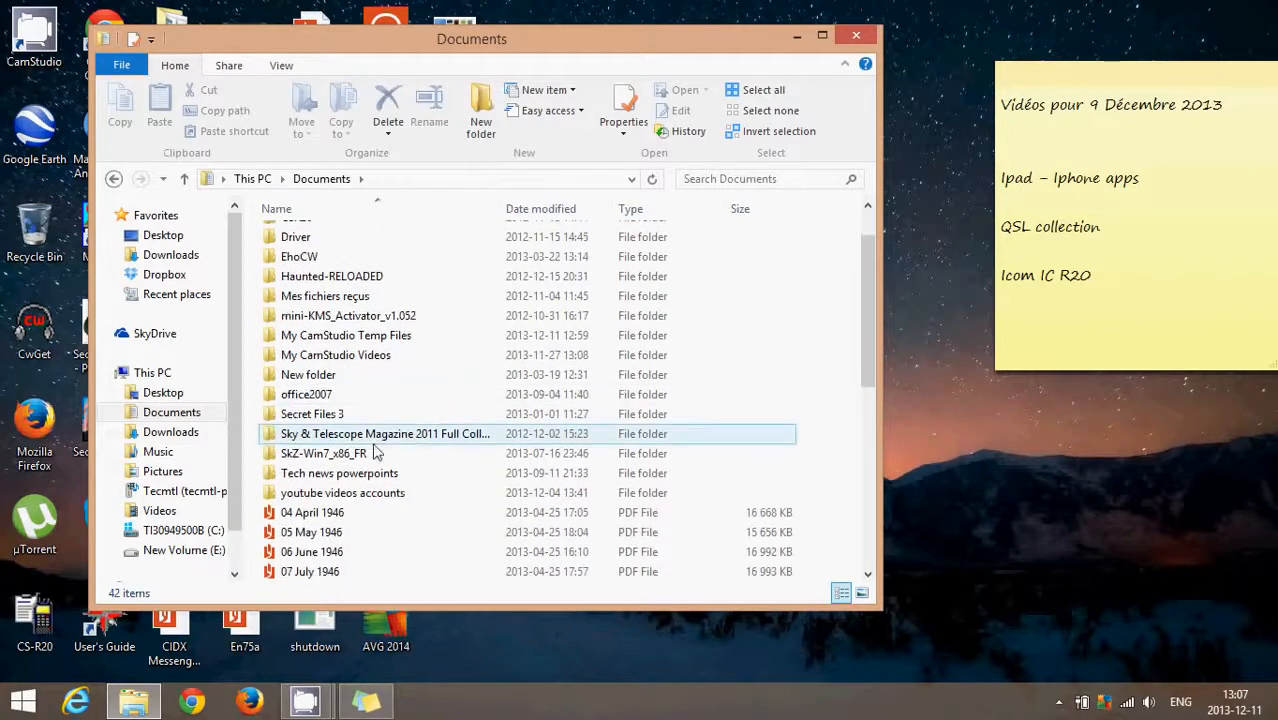
click(344, 494)
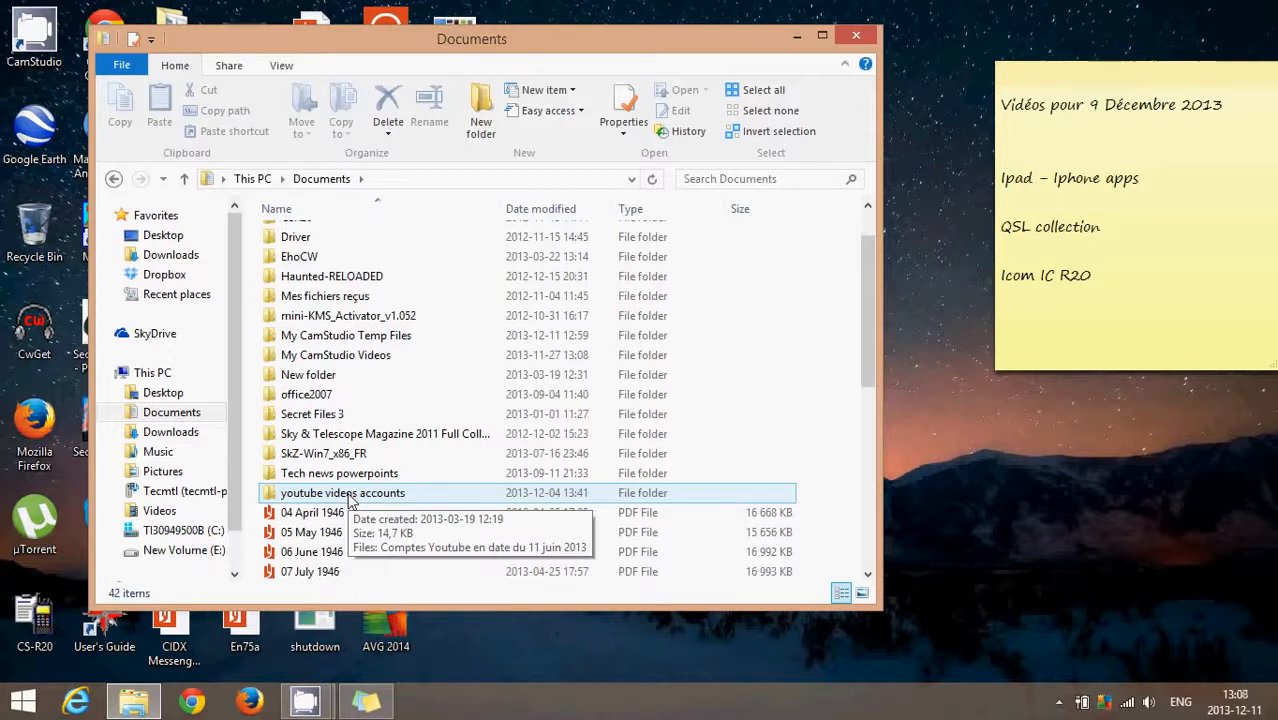
Step: Open specific-people sharing for the "youtube videos accounts" folder, try the option to create a new user, and close the User Accounts window
right_click(350, 500)
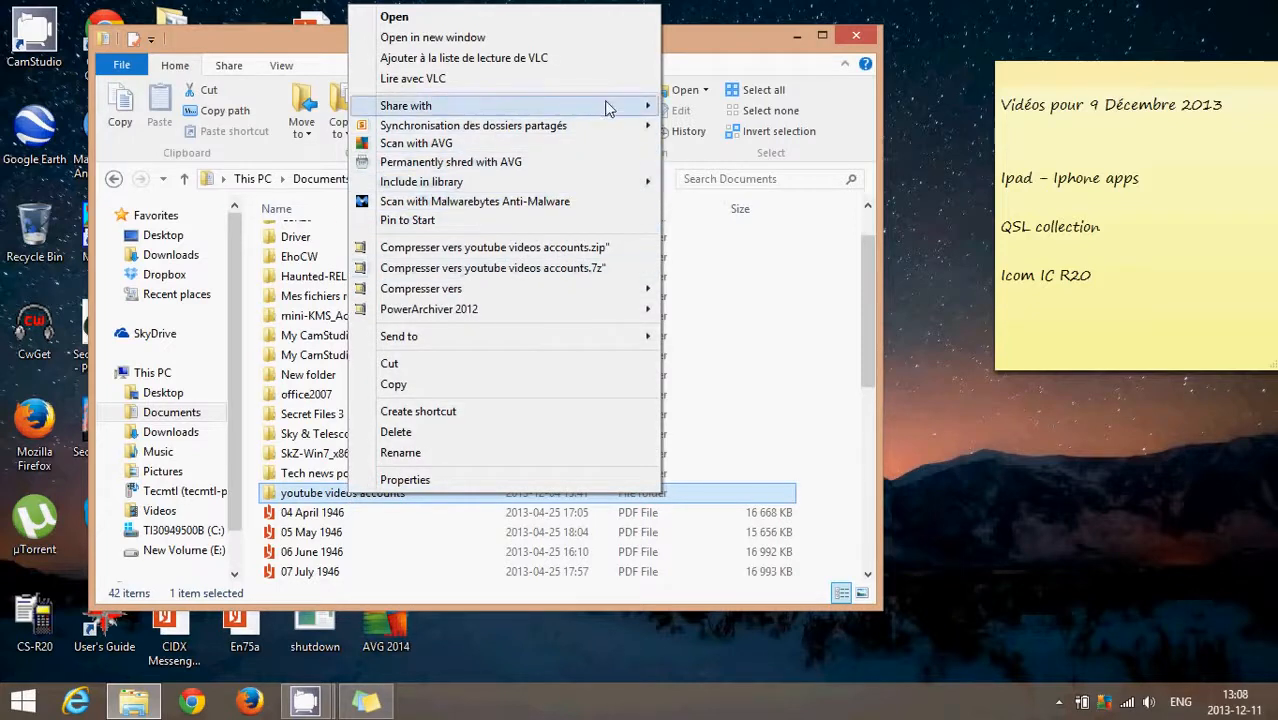
mouse_move(607, 107)
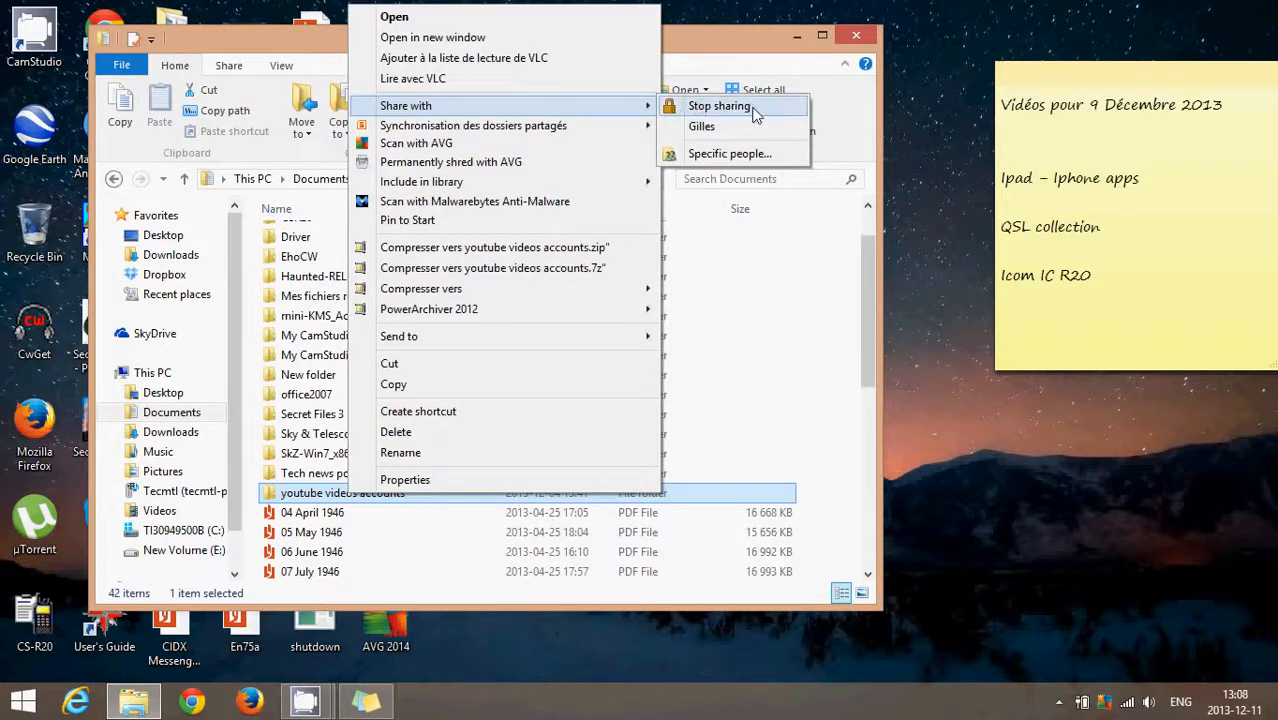
click(755, 156)
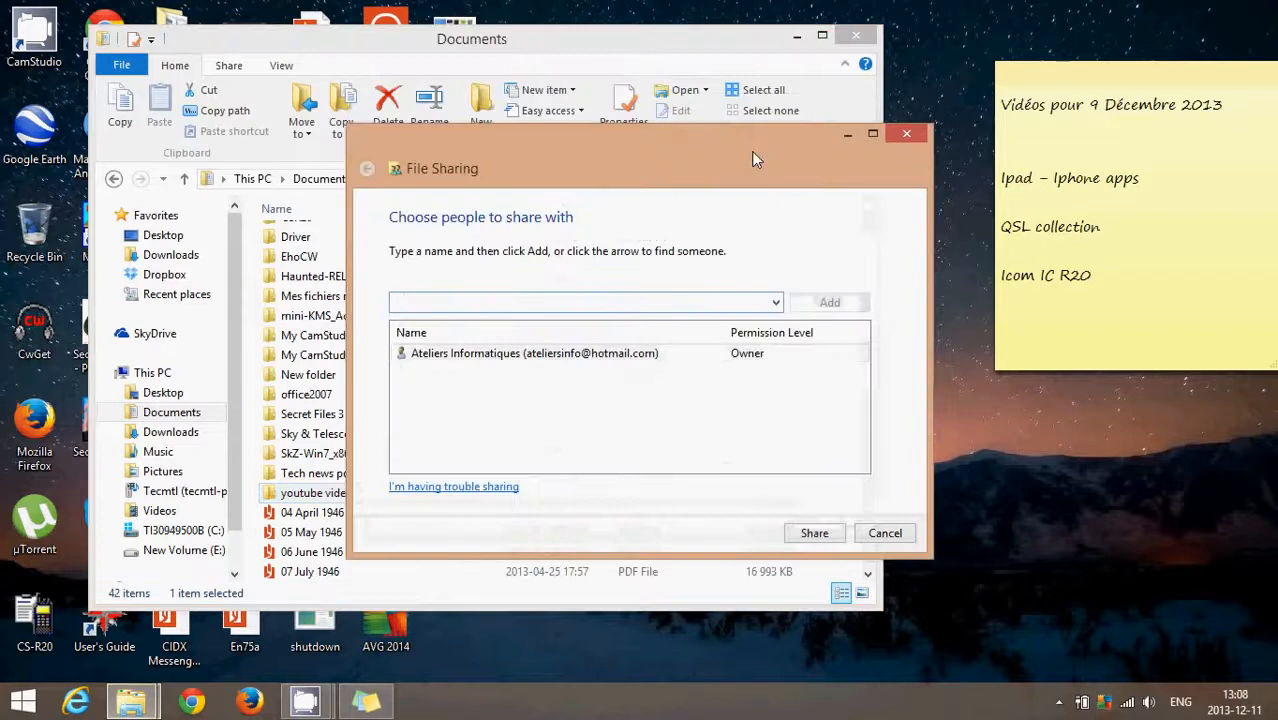
click(776, 303)
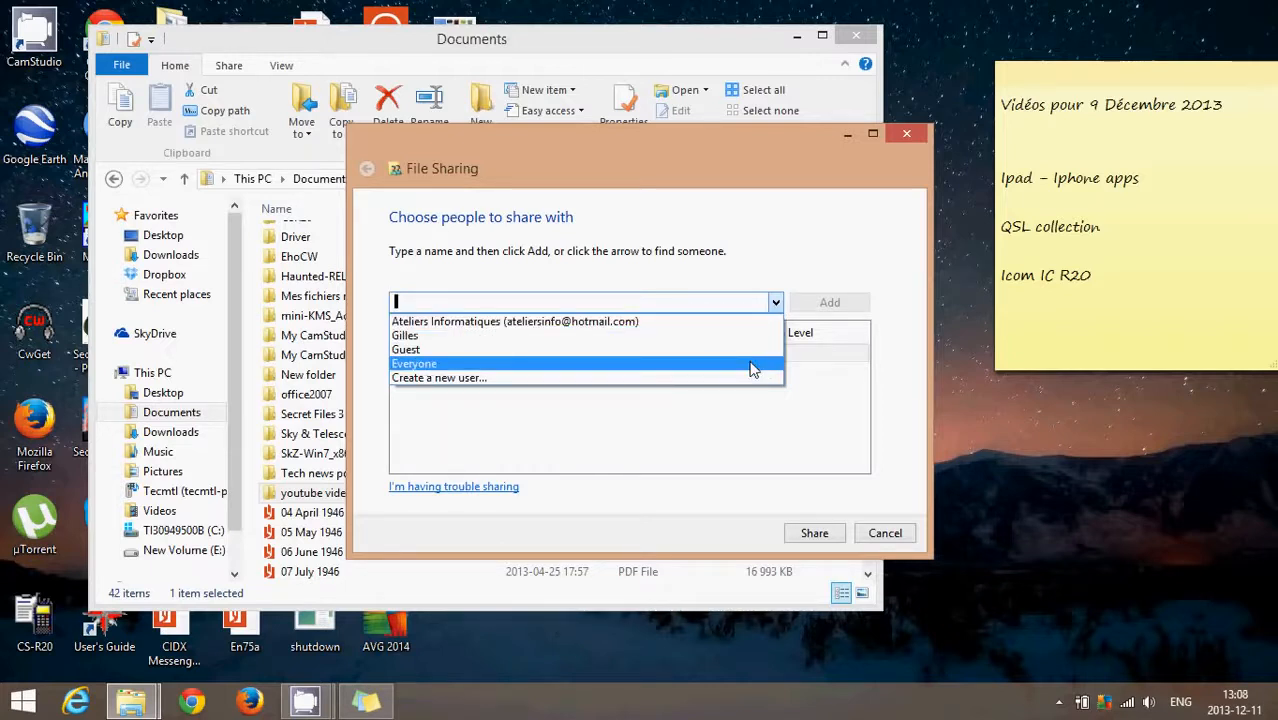
click(810, 232)
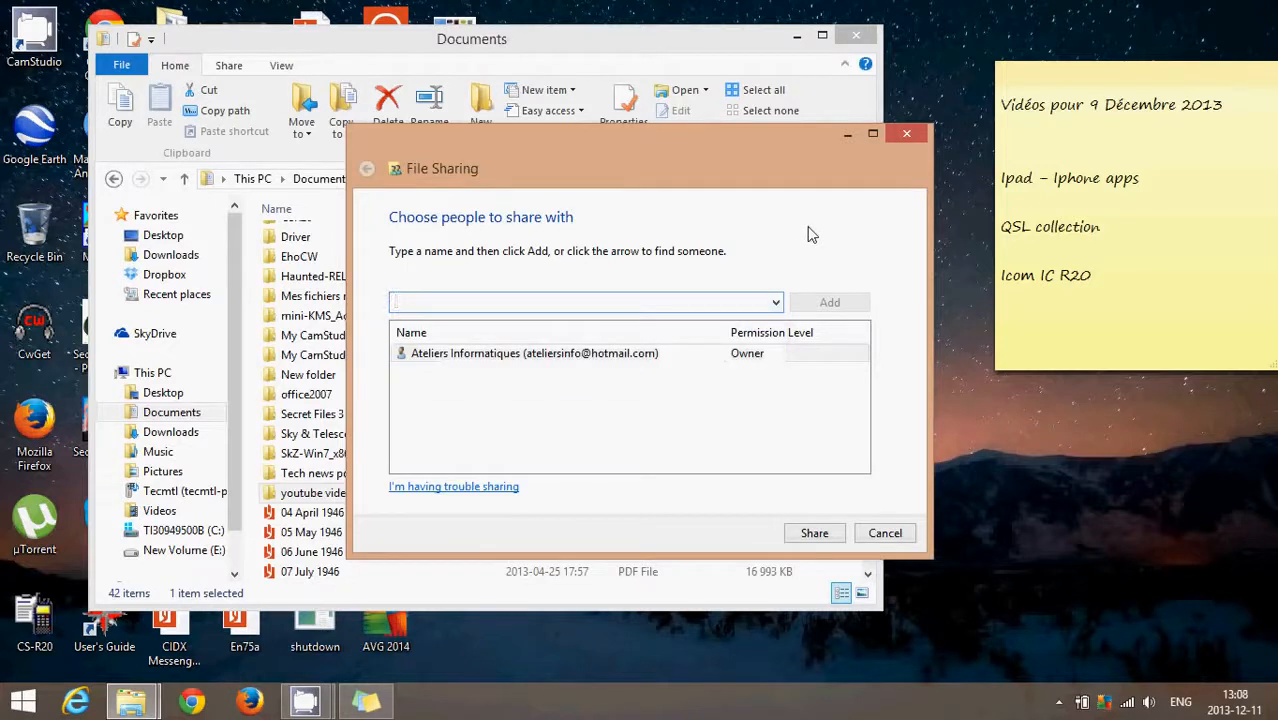
click(774, 303)
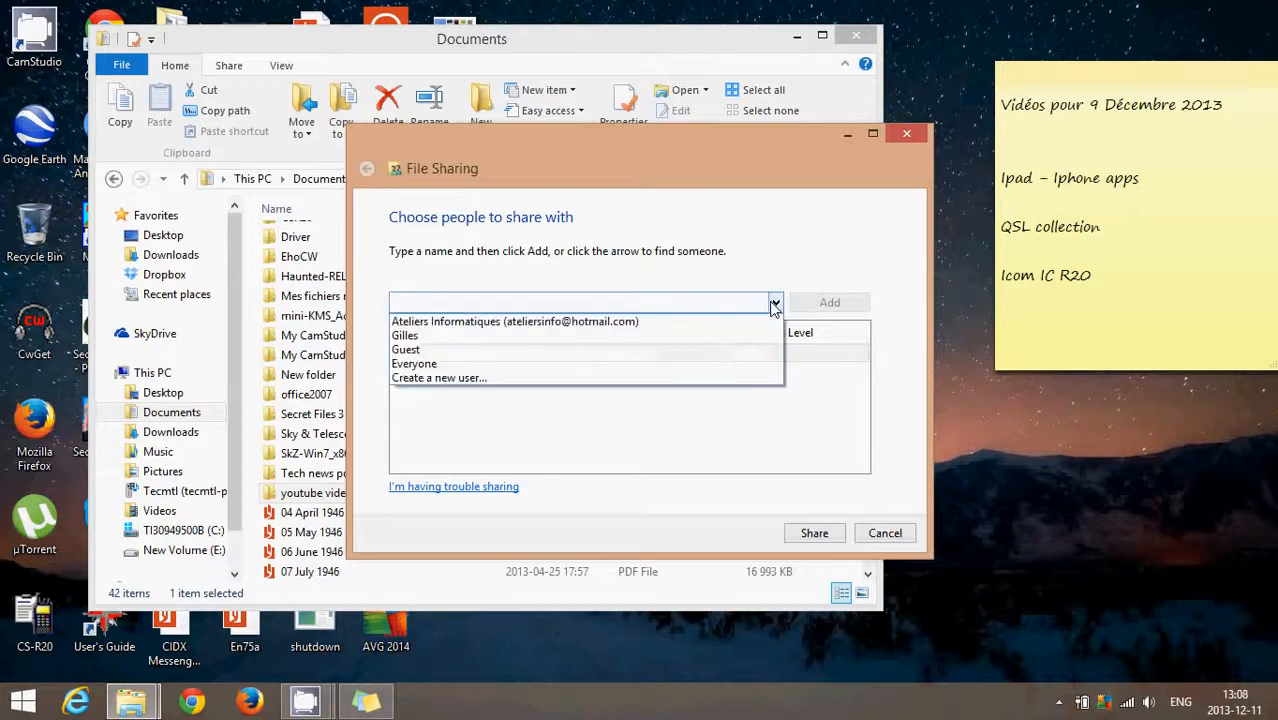
click(765, 378)
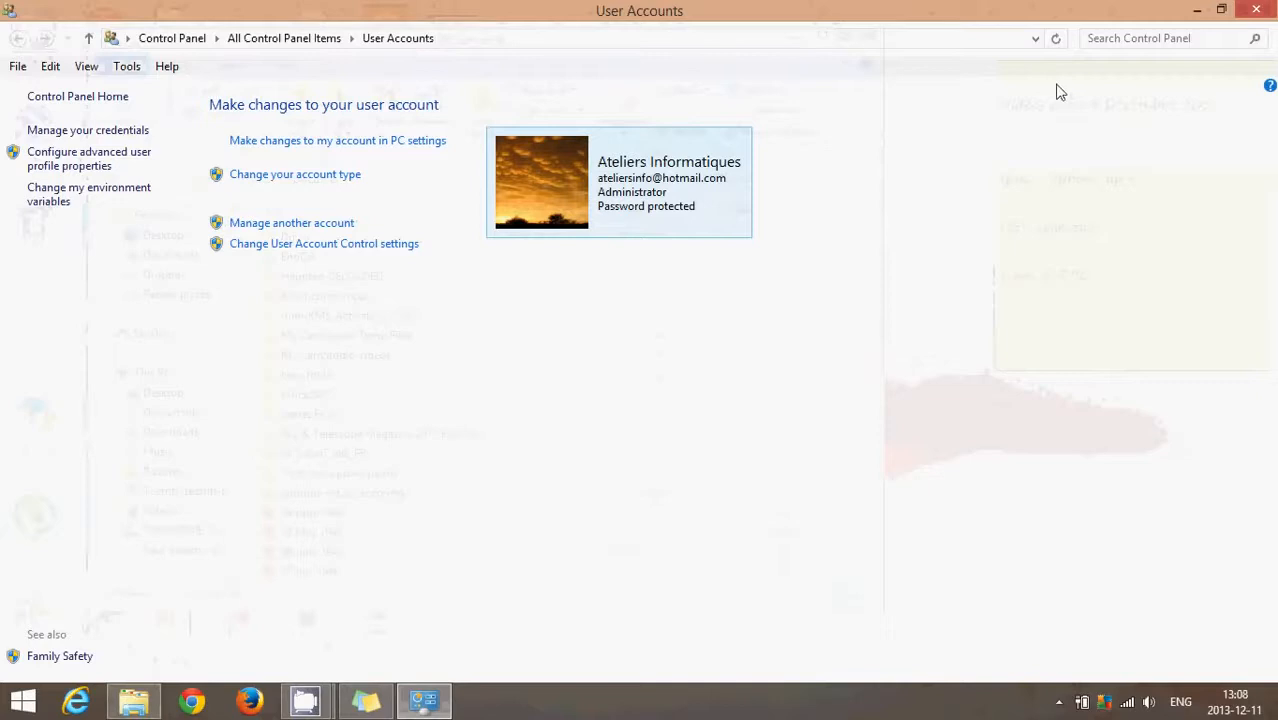
click(1266, 10)
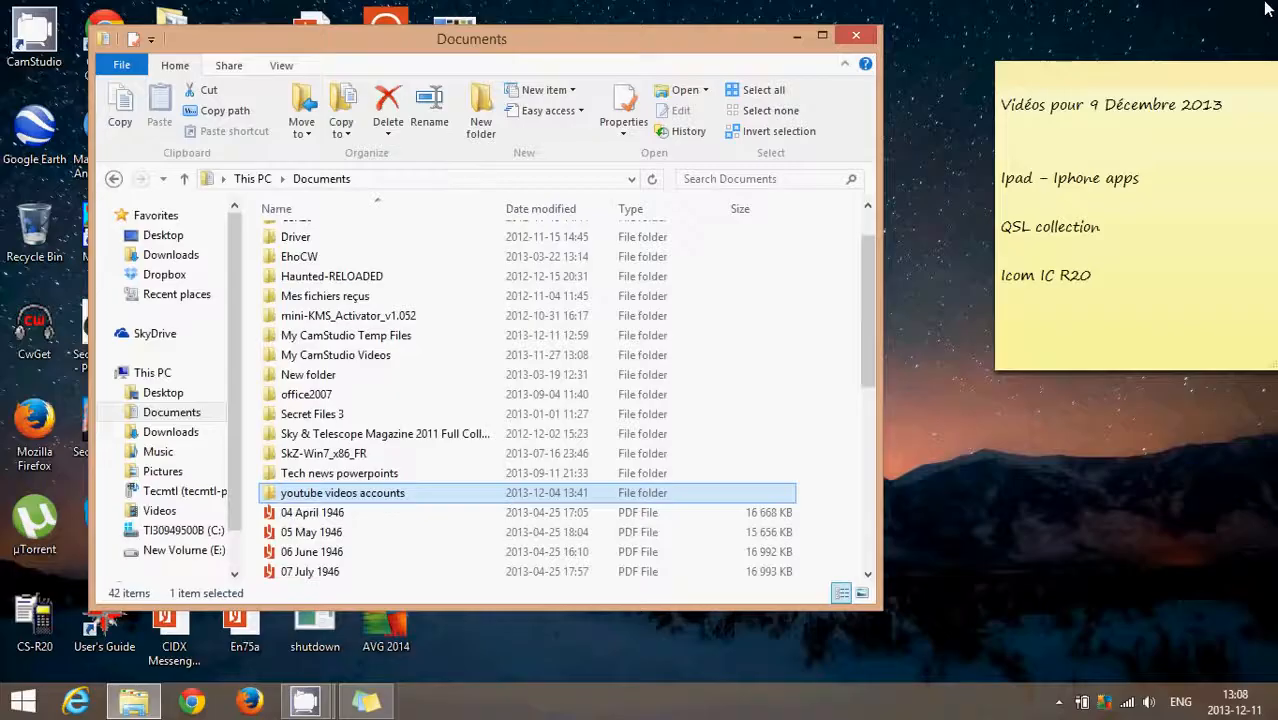
Step: Open the File Sharing dialog for specific people on the "youtube videos accounts" folder
right_click(388, 500)
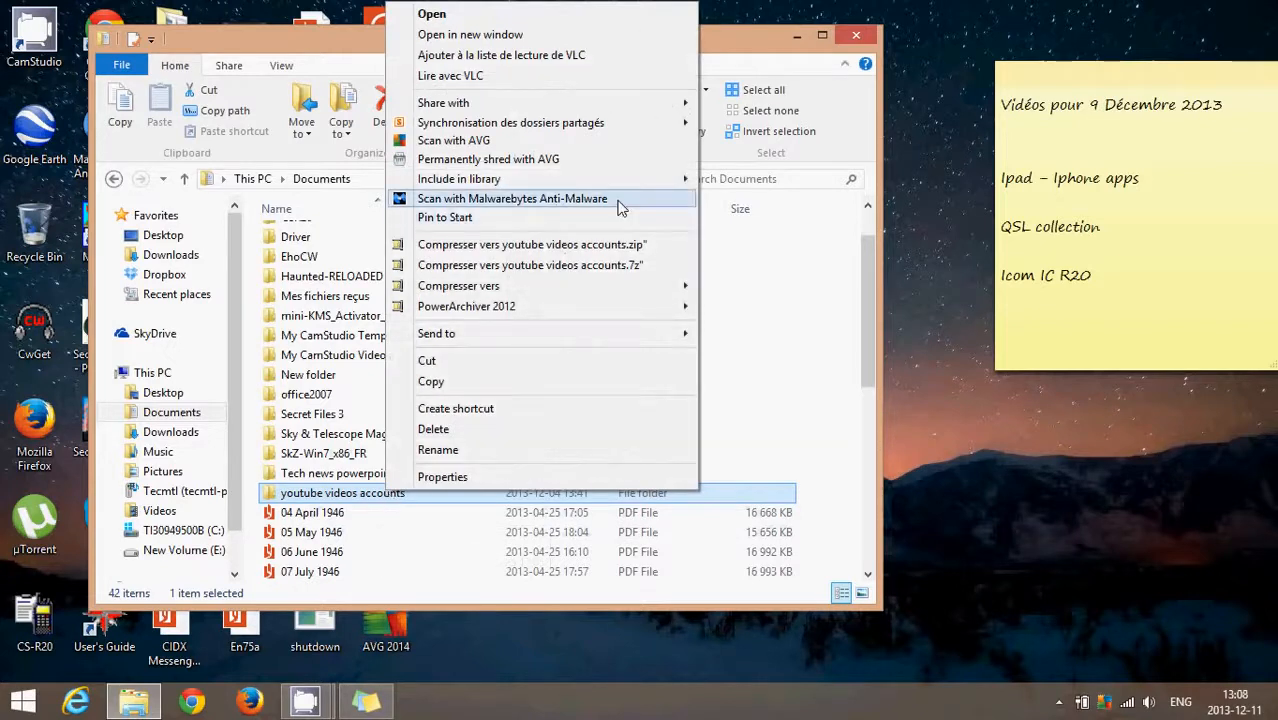
mouse_move(670, 110)
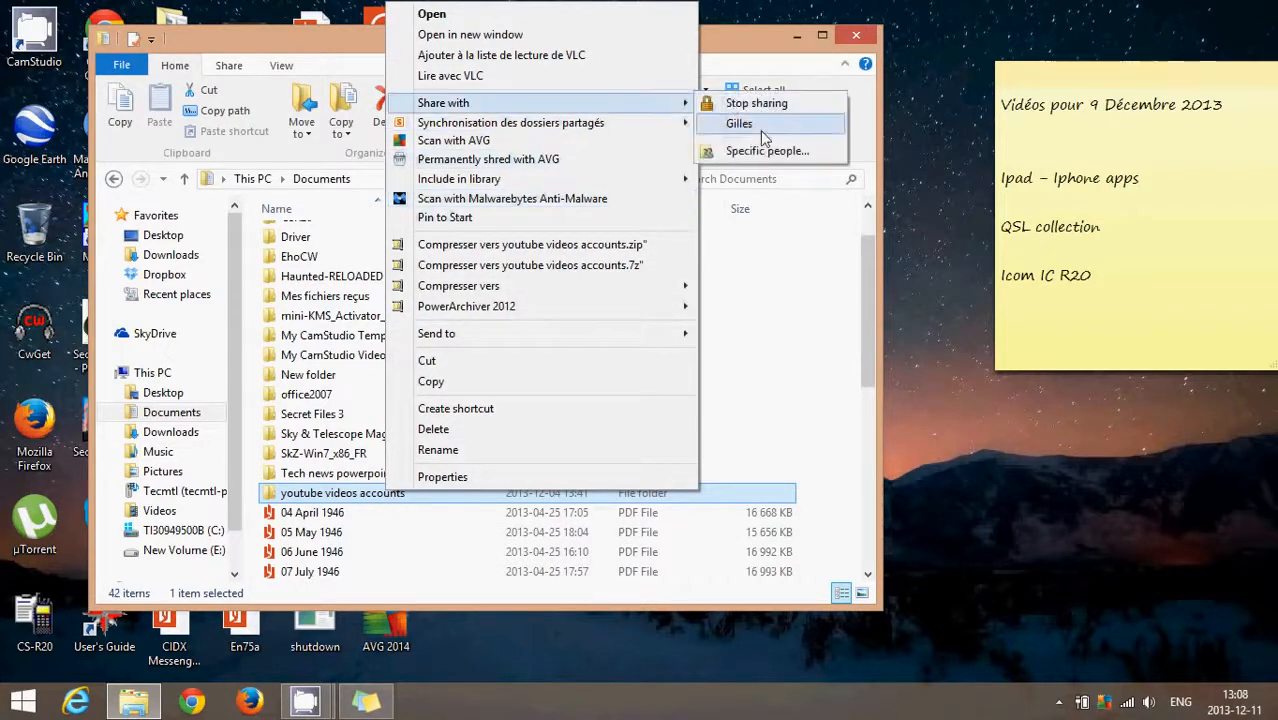
click(763, 152)
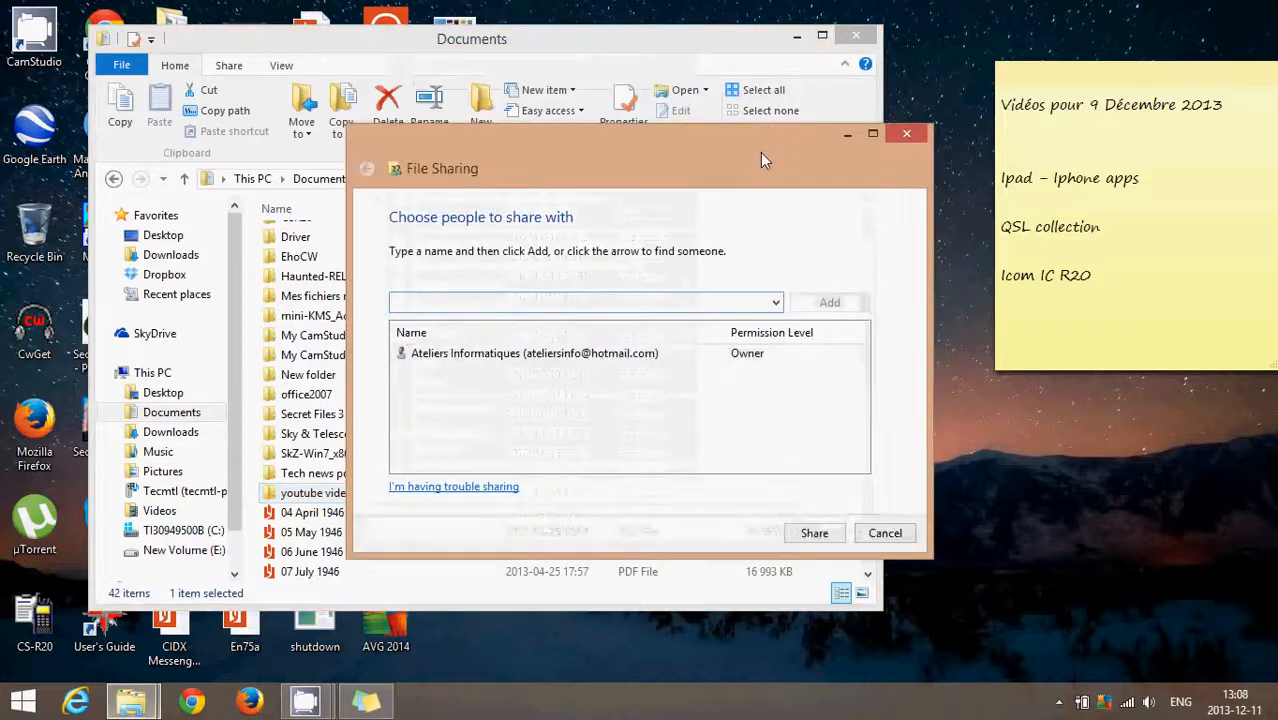
Step: Add Everyone to the people to share with and change that entry's permission level to Read/Write
click(776, 302)
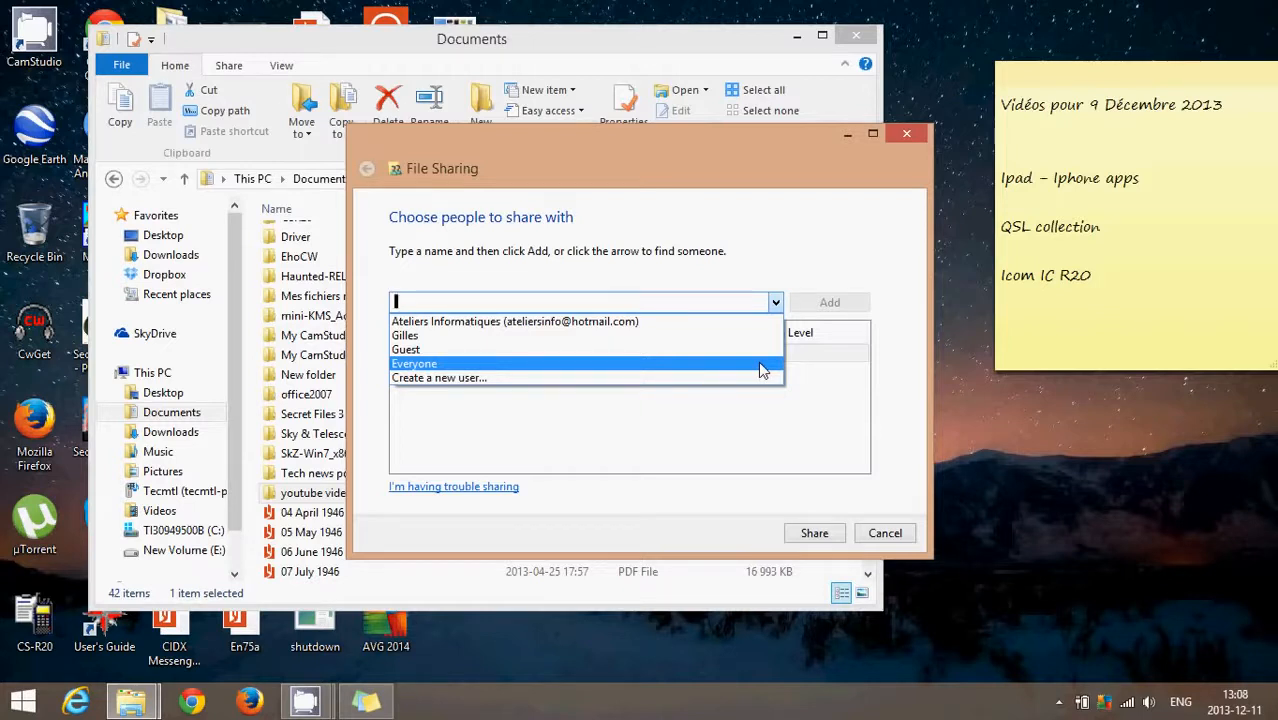
click(759, 365)
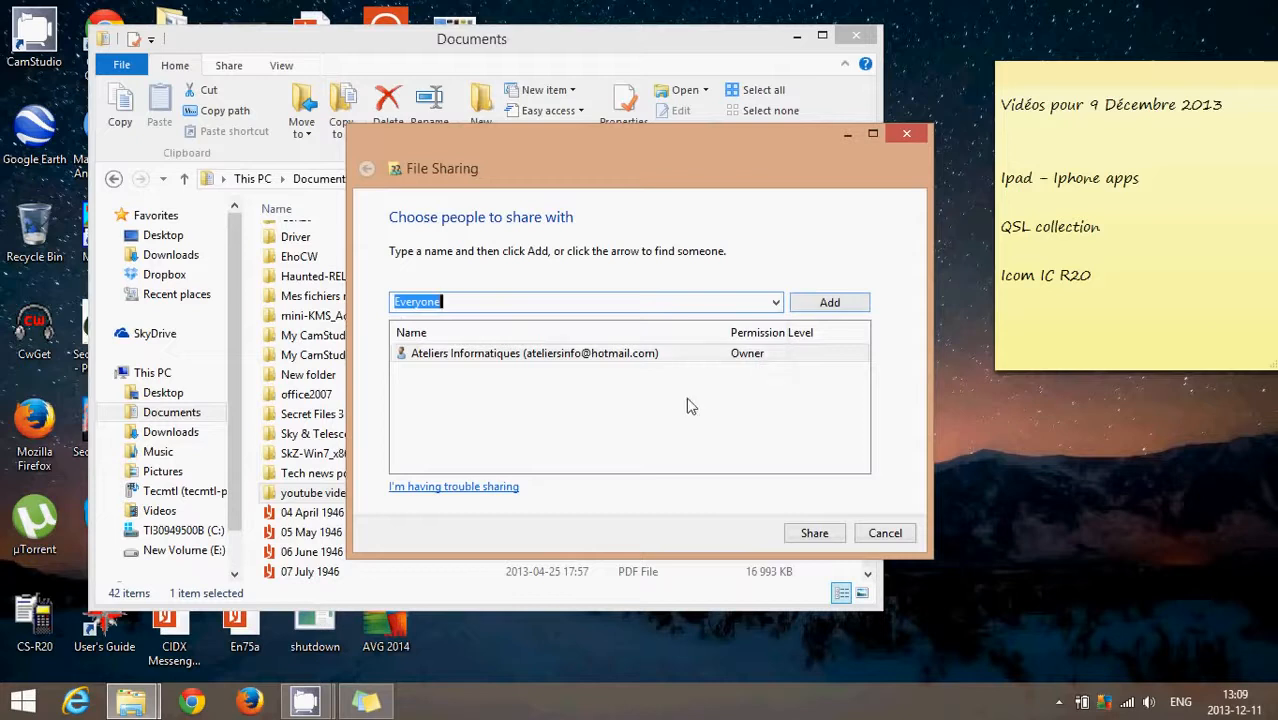
click(826, 311)
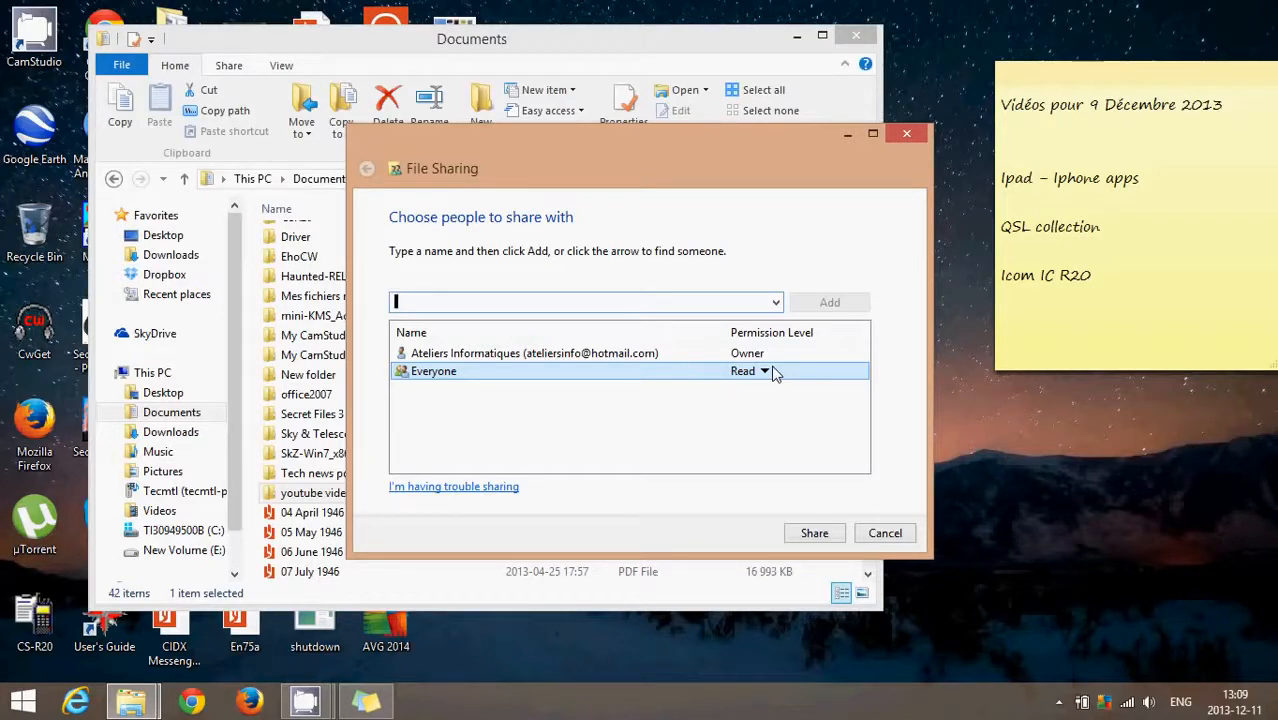
click(765, 373)
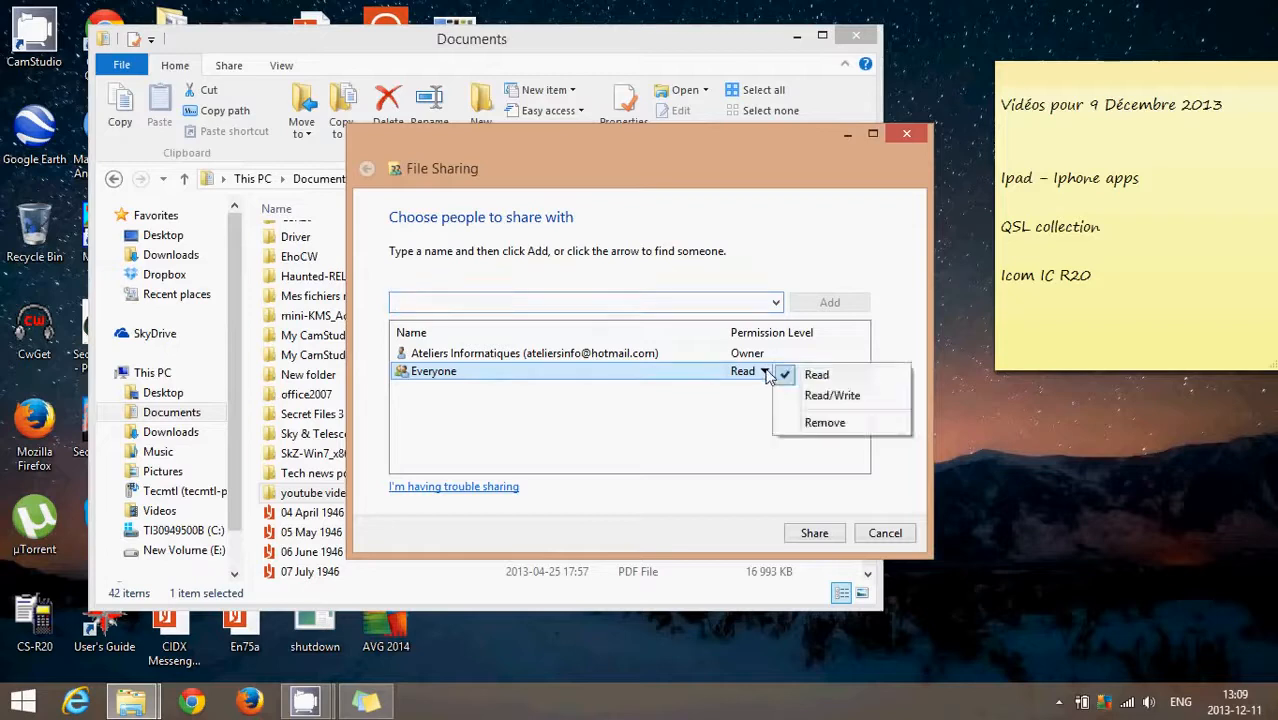
click(816, 398)
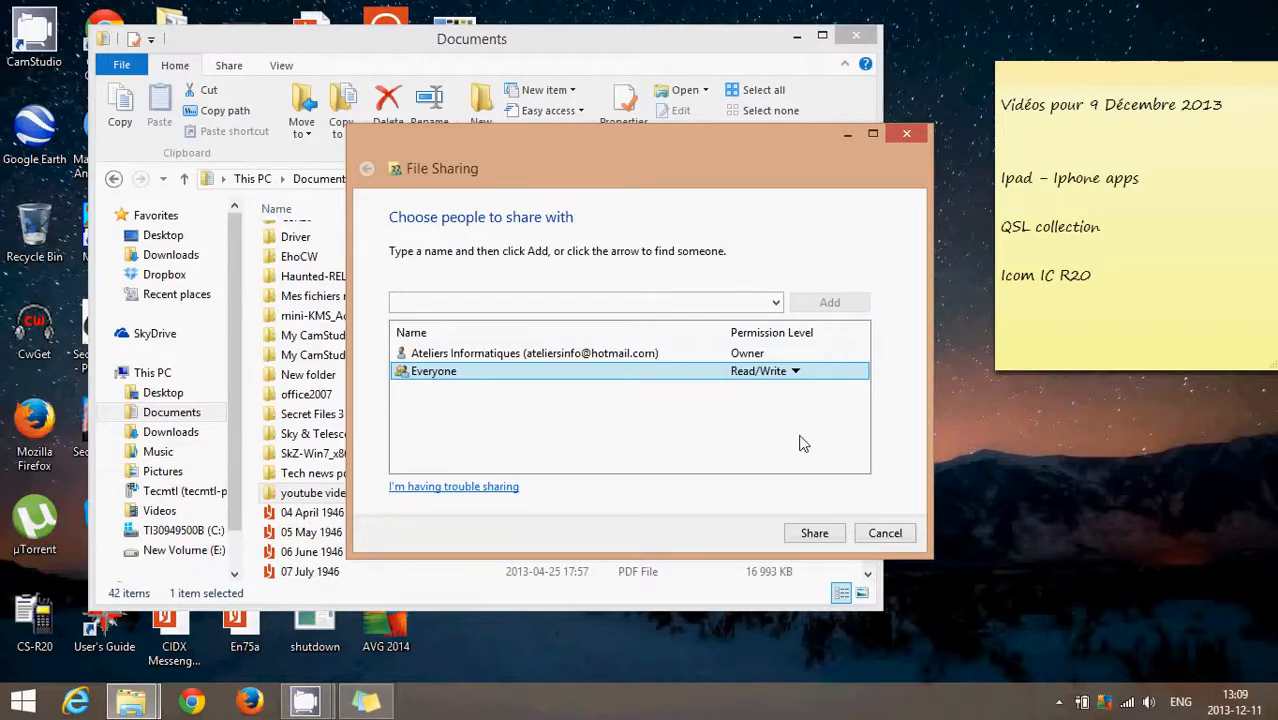
Step: Remove the Everyone entry from the folder's sharing list
click(783, 383)
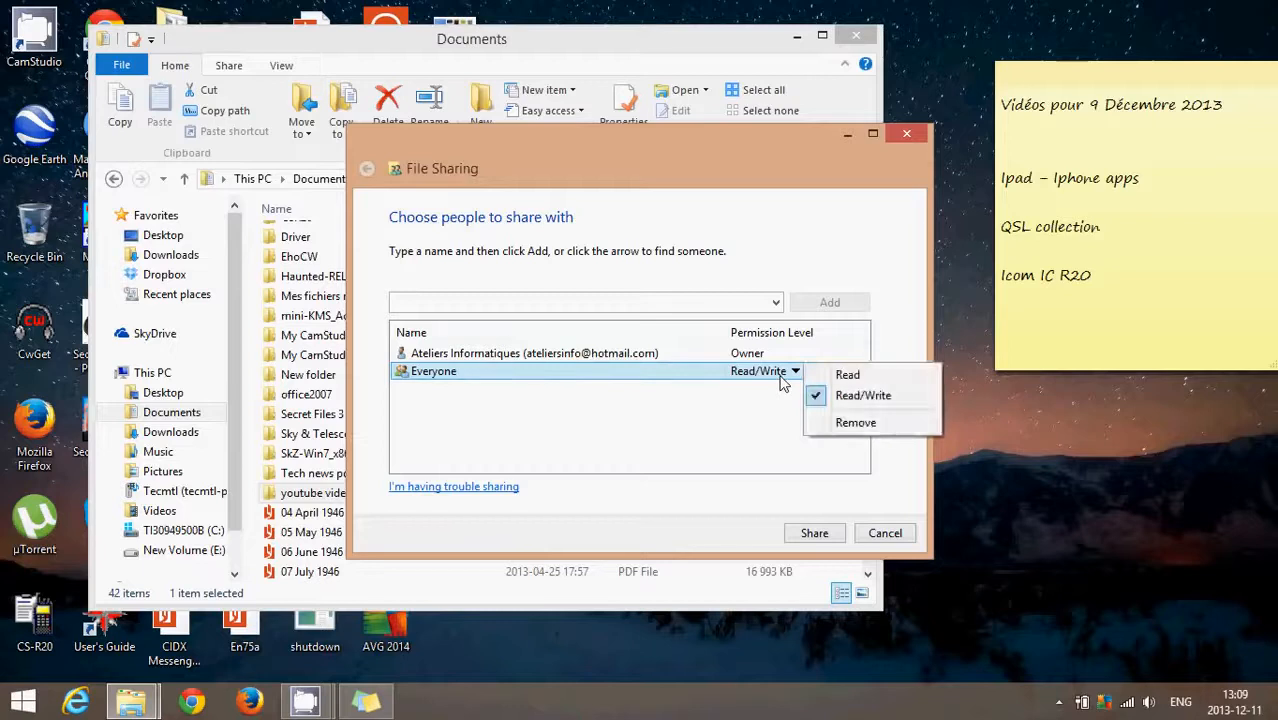
click(855, 422)
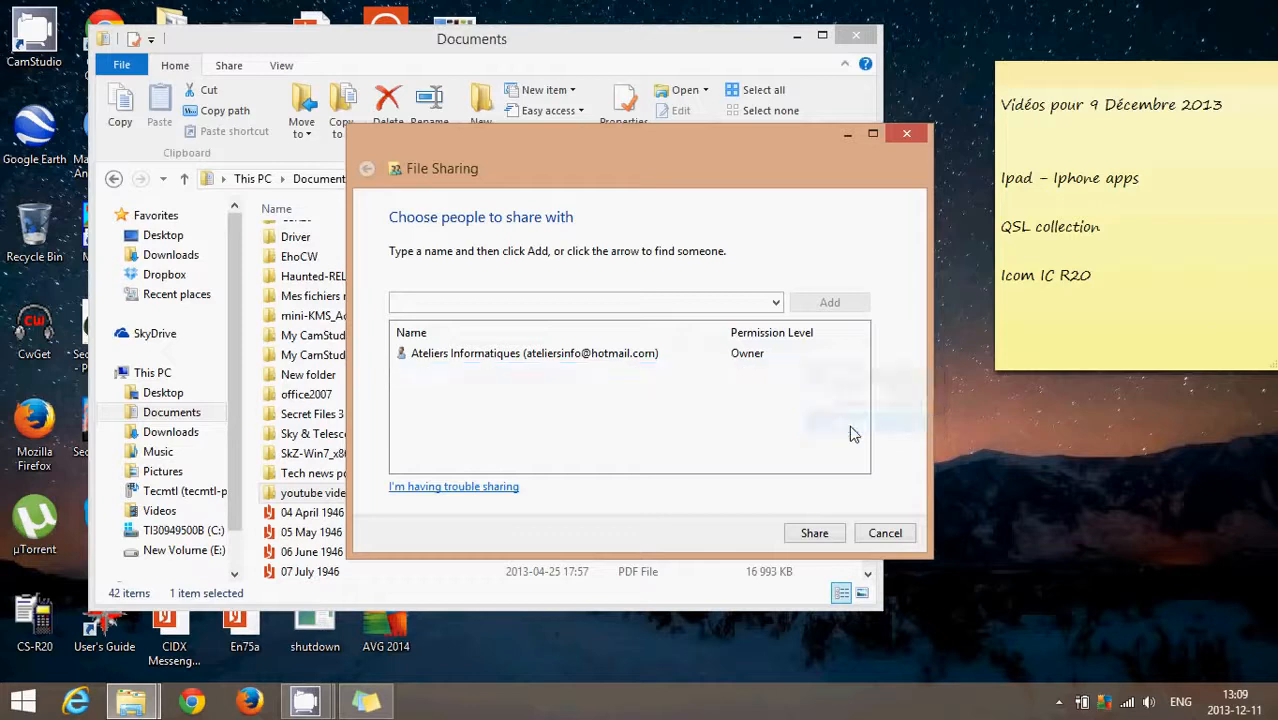
key(super+c)
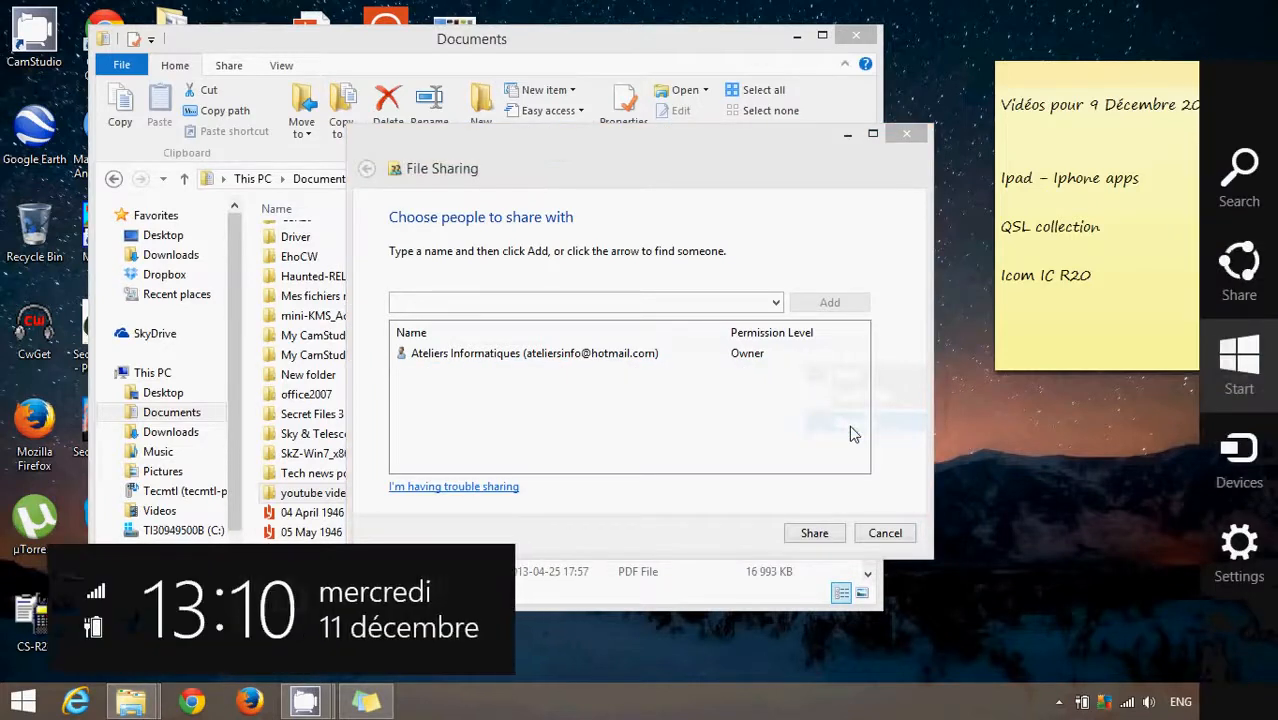
click(849, 425)
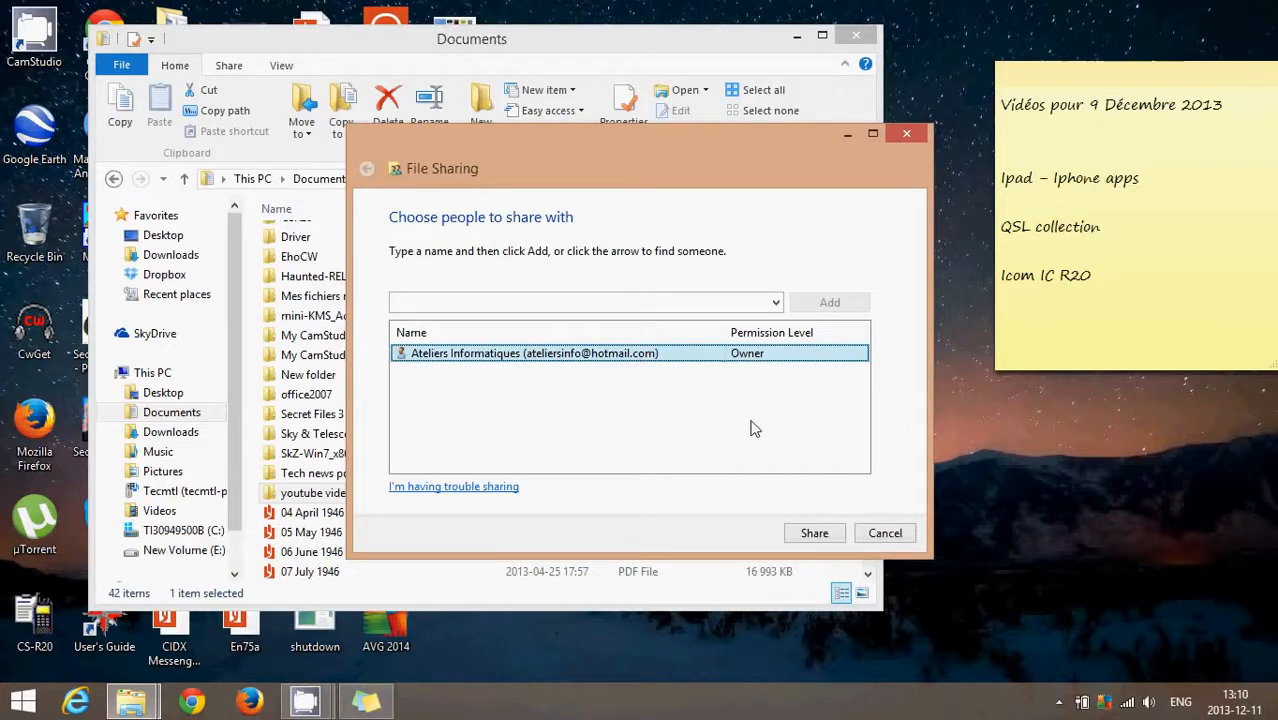
Step: Add Everyone to the folder's sharing list again with the Read/Write permission level
click(776, 302)
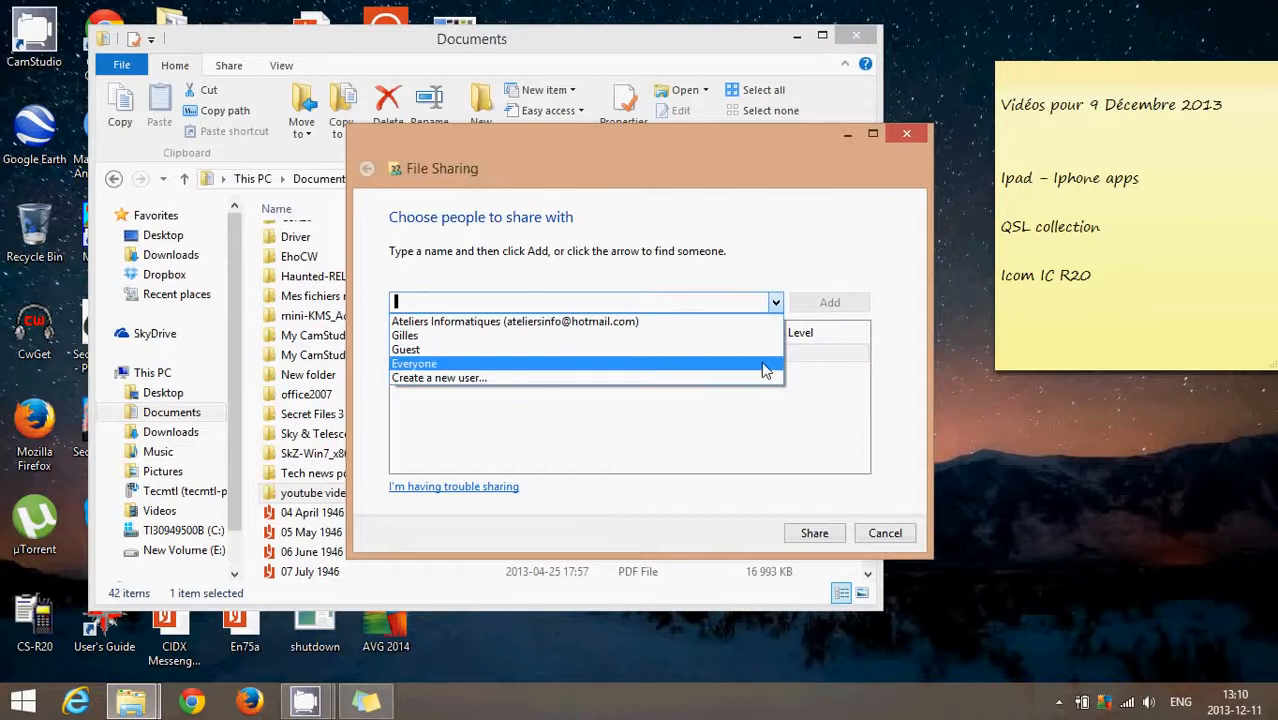
click(763, 366)
click(815, 303)
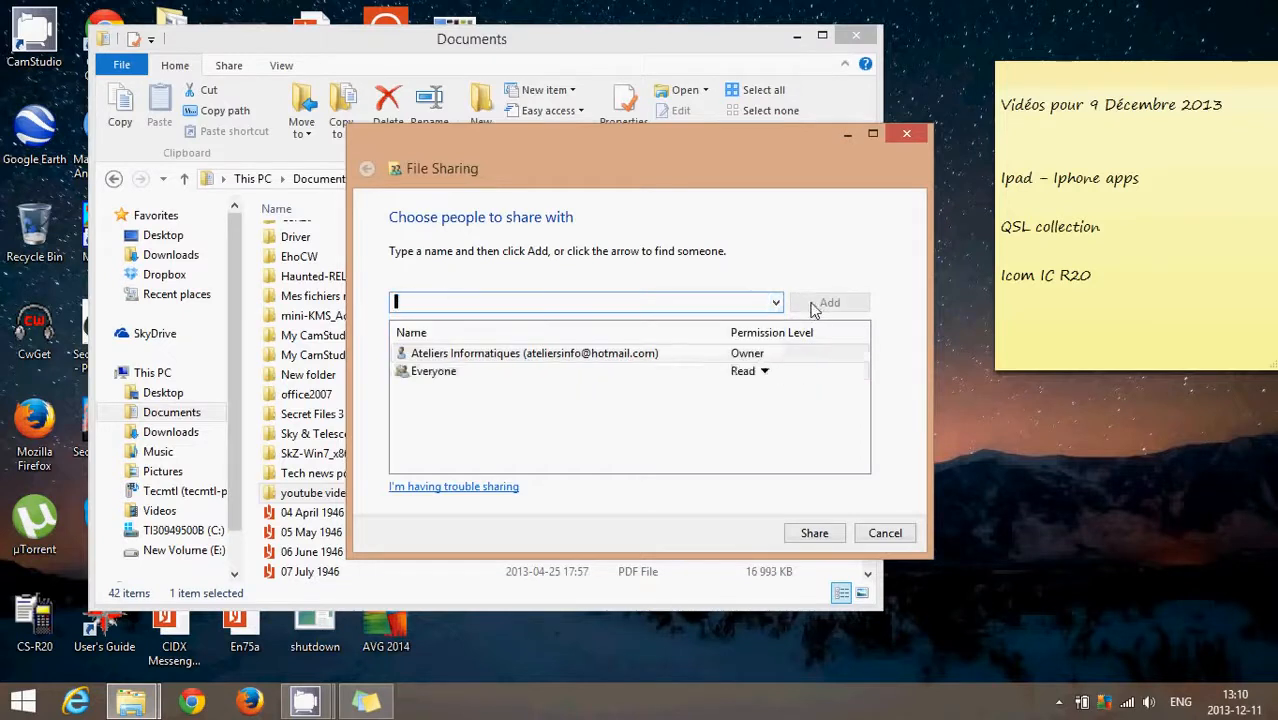
click(764, 371)
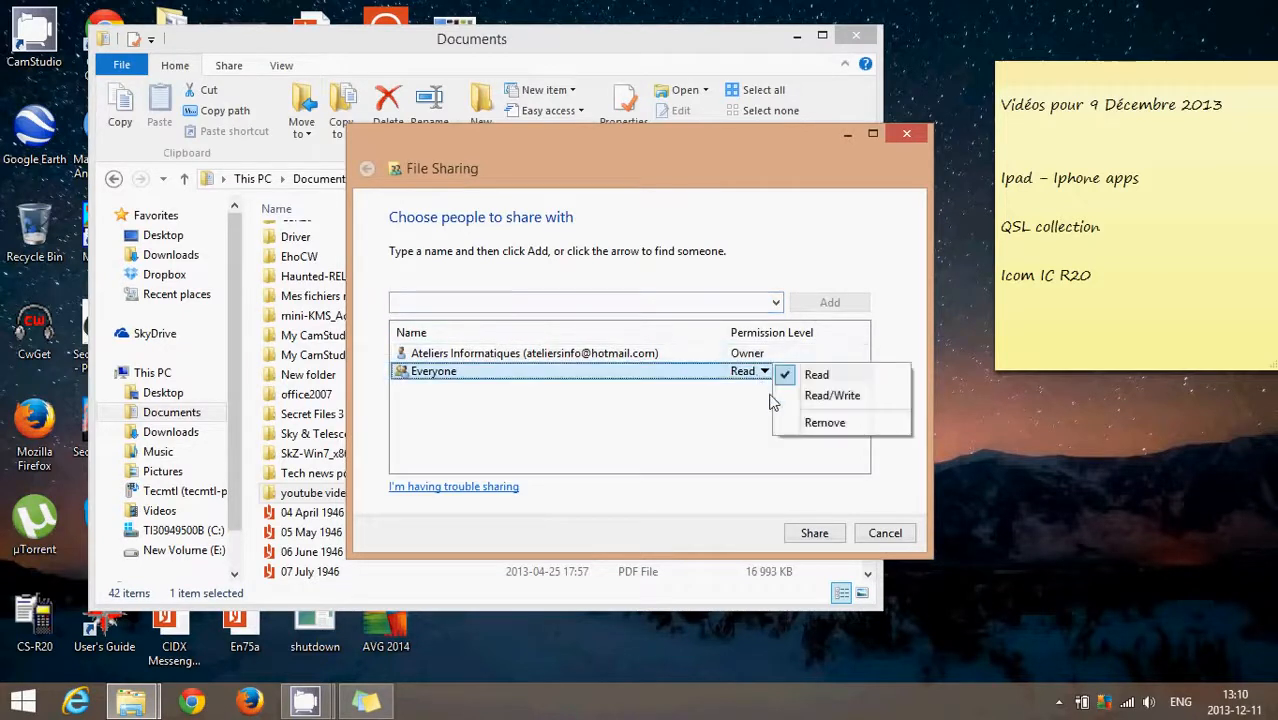
click(813, 400)
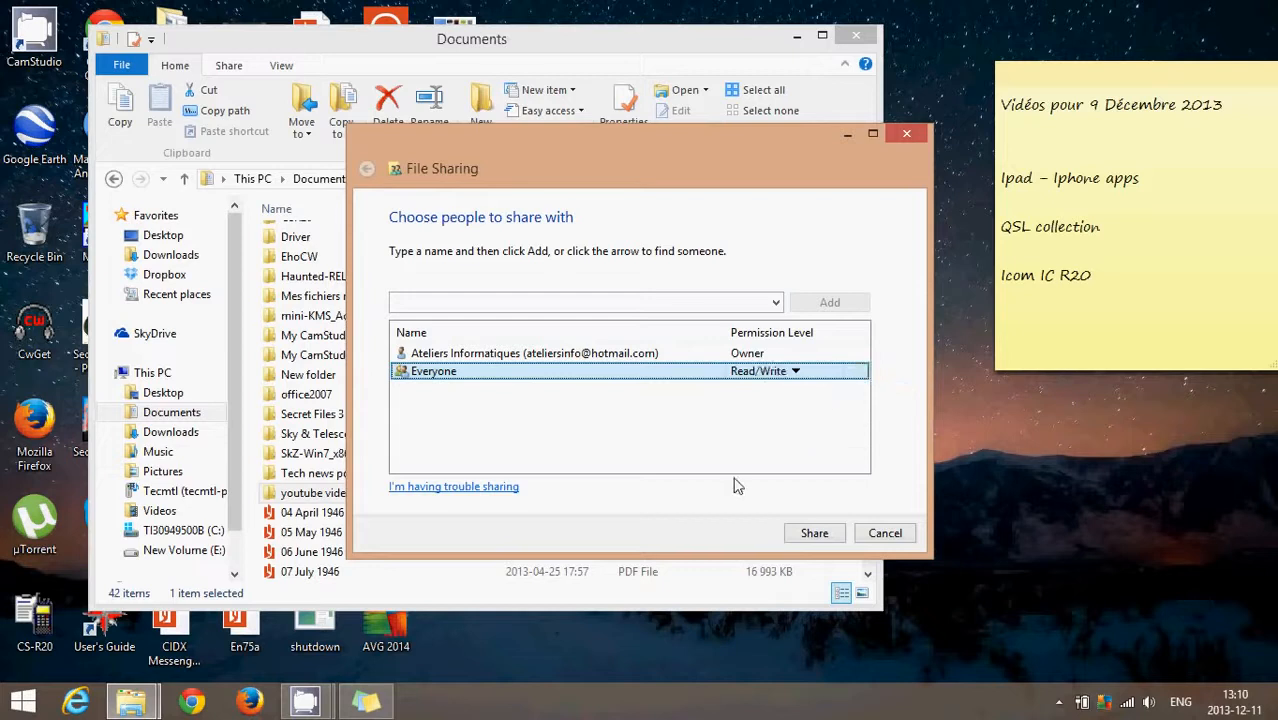
Step: Share the folder with the chosen permissions, finish the File Sharing dialog, and close the Documents window
click(822, 536)
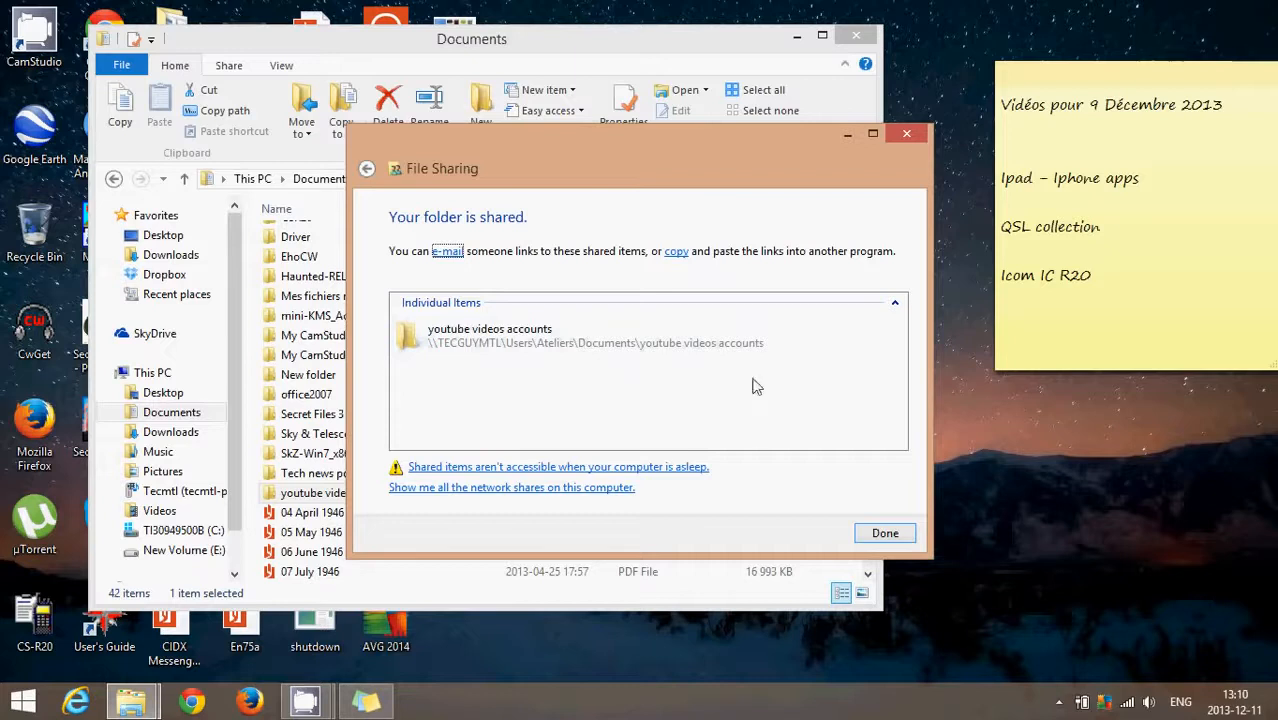
click(885, 533)
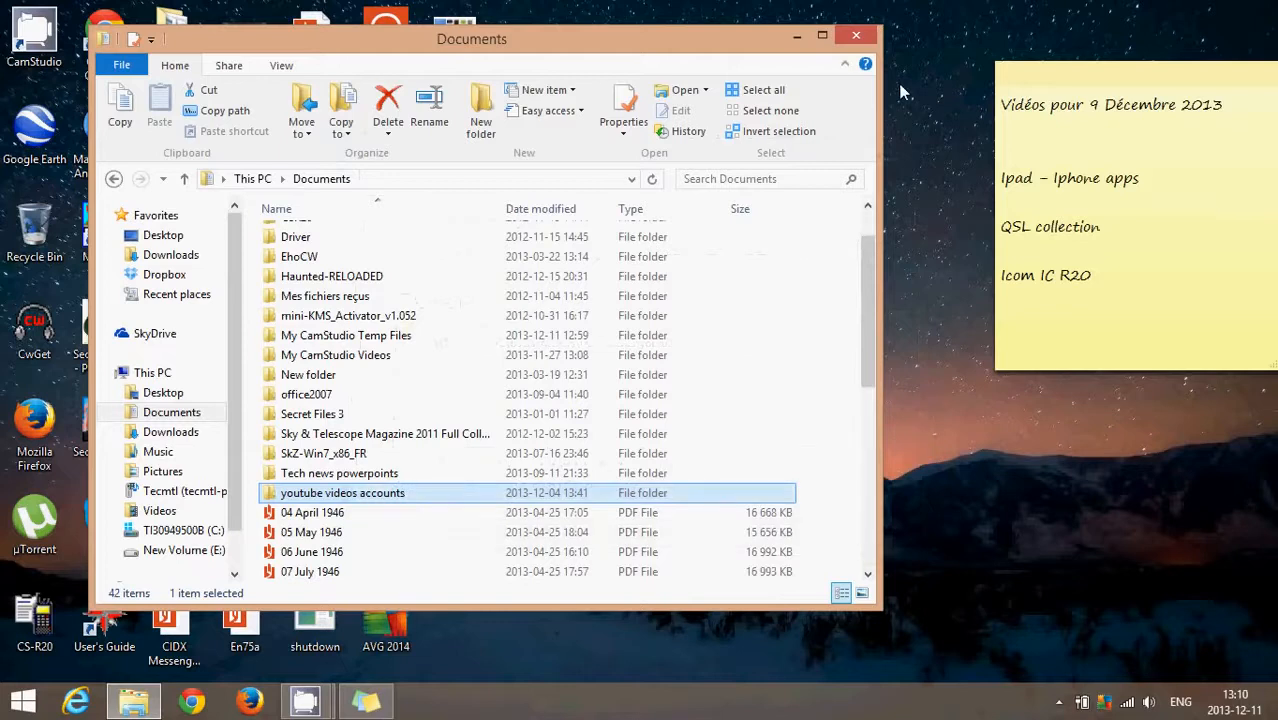
click(858, 38)
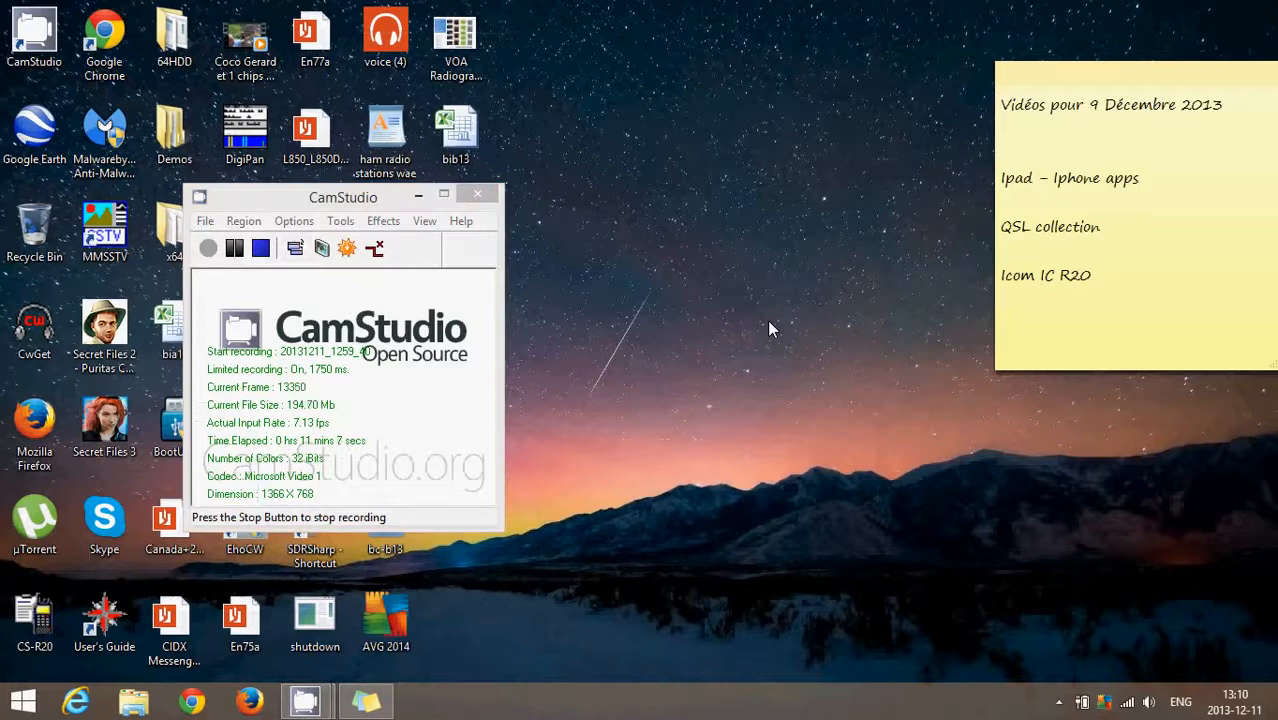
key(super)
scroll(767, 320, down, 5)
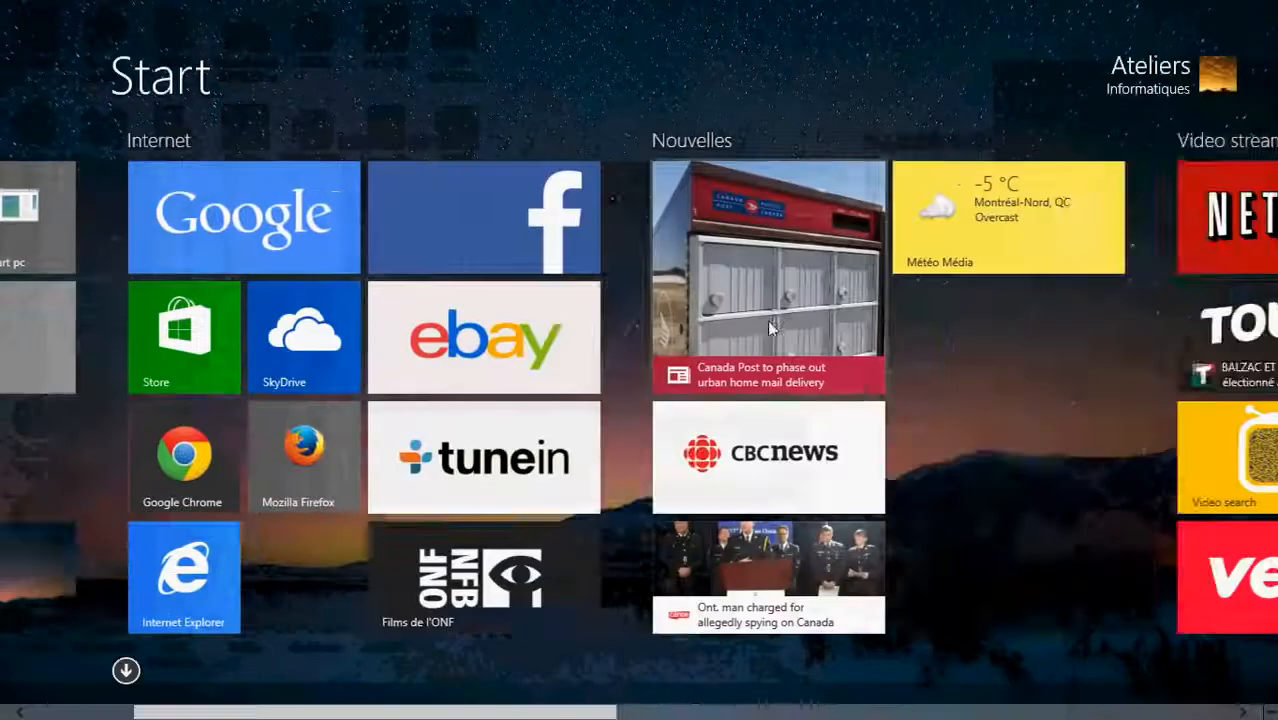
scroll(767, 320, down, 1)
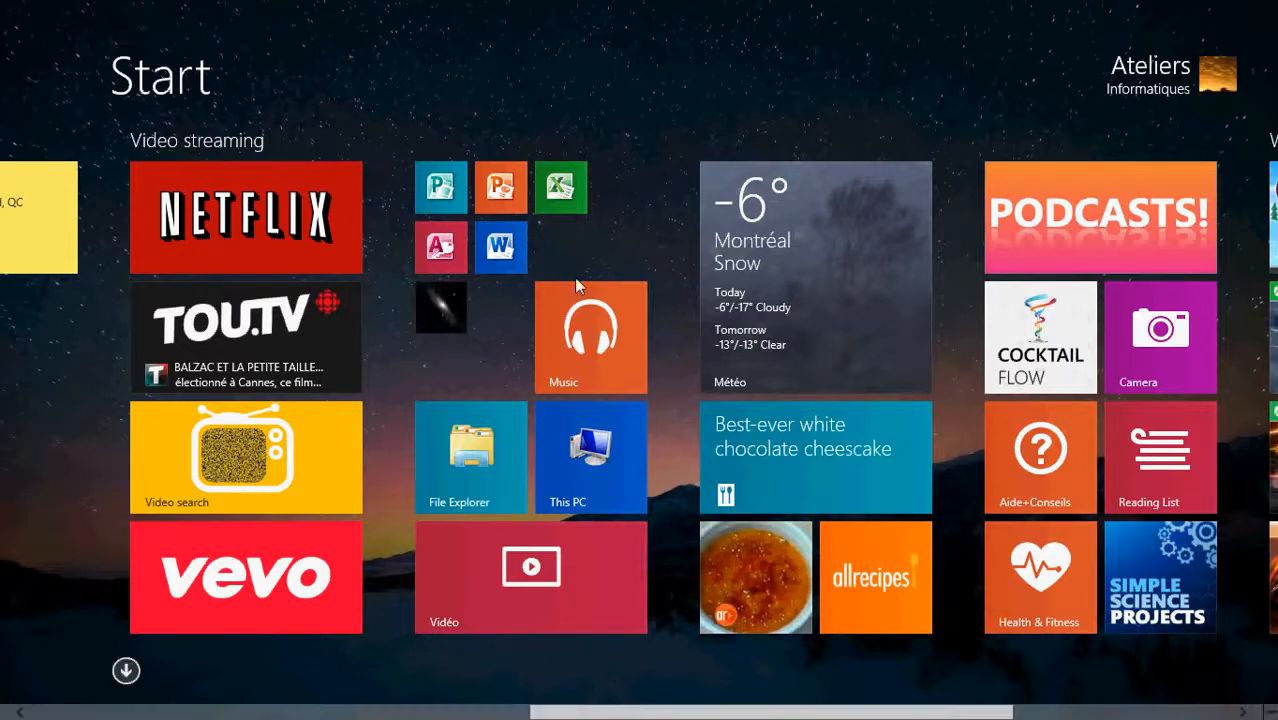
key(super)
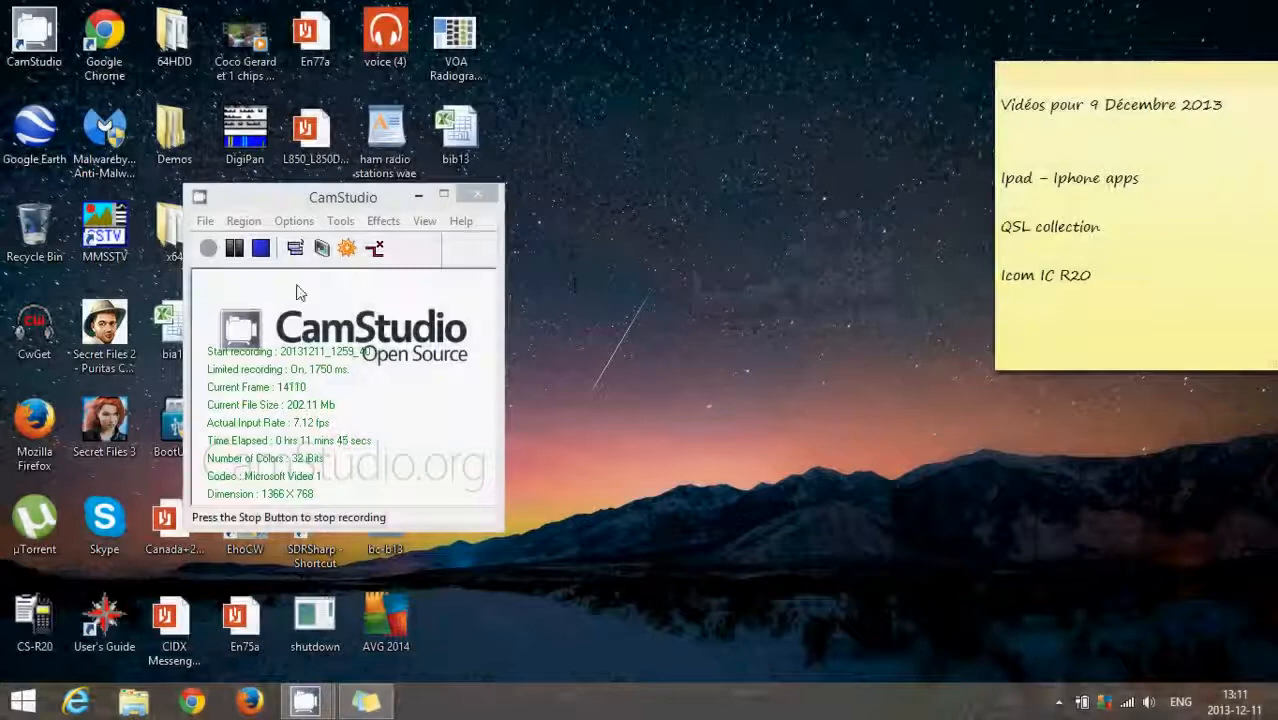